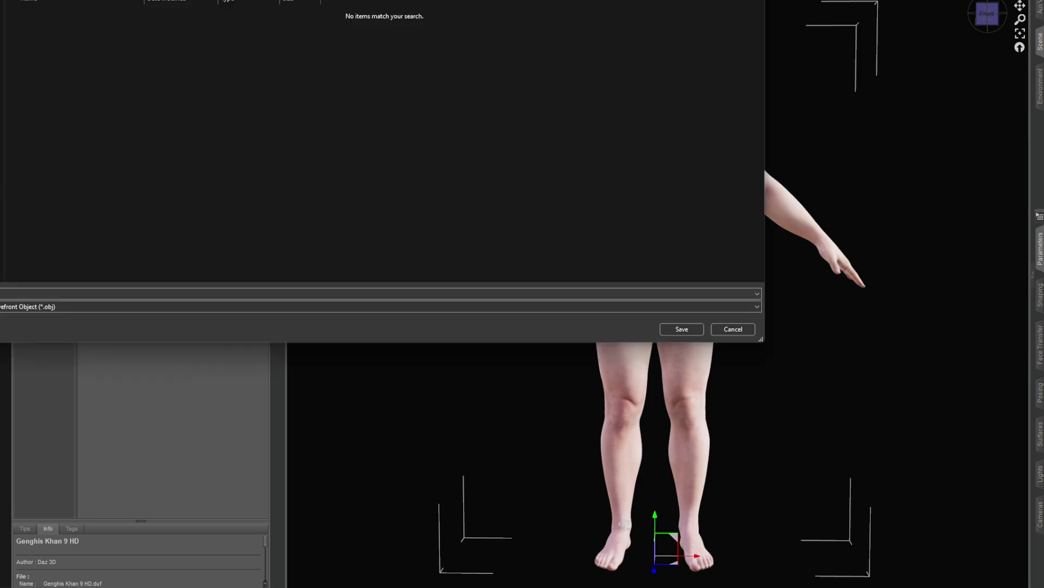
Step: Choose Autodesk FBX (*.fbx) as the save type for the Genghis Khan 9 HD export and confirm
left_click(57, 305)
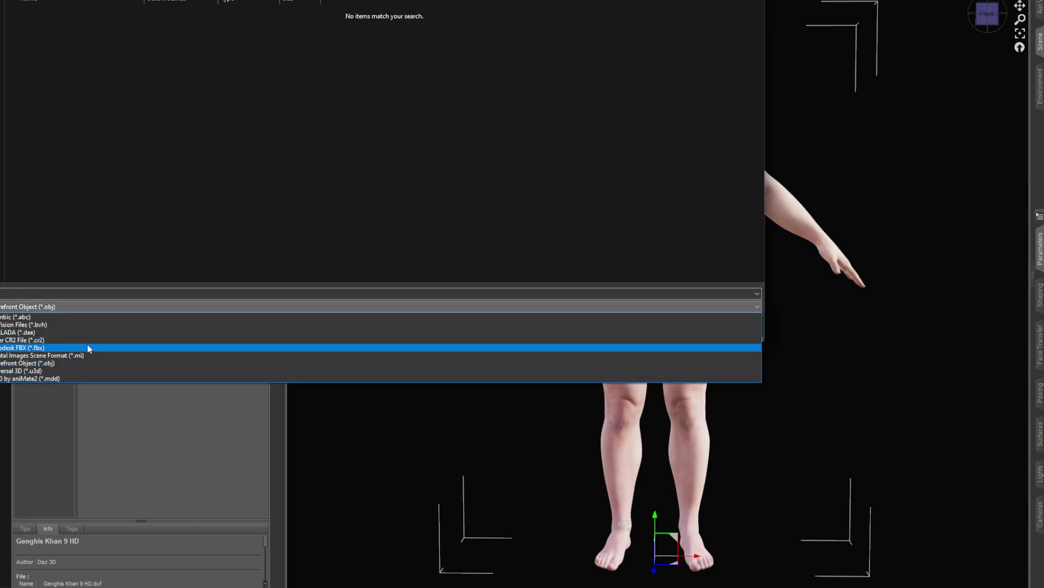
left_click(38, 347)
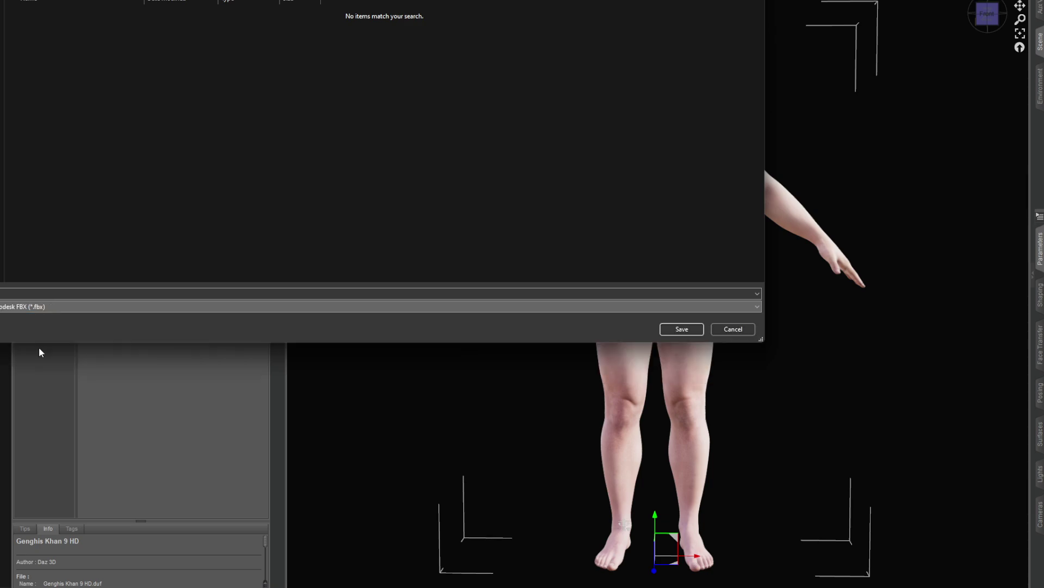
left_click(81, 291)
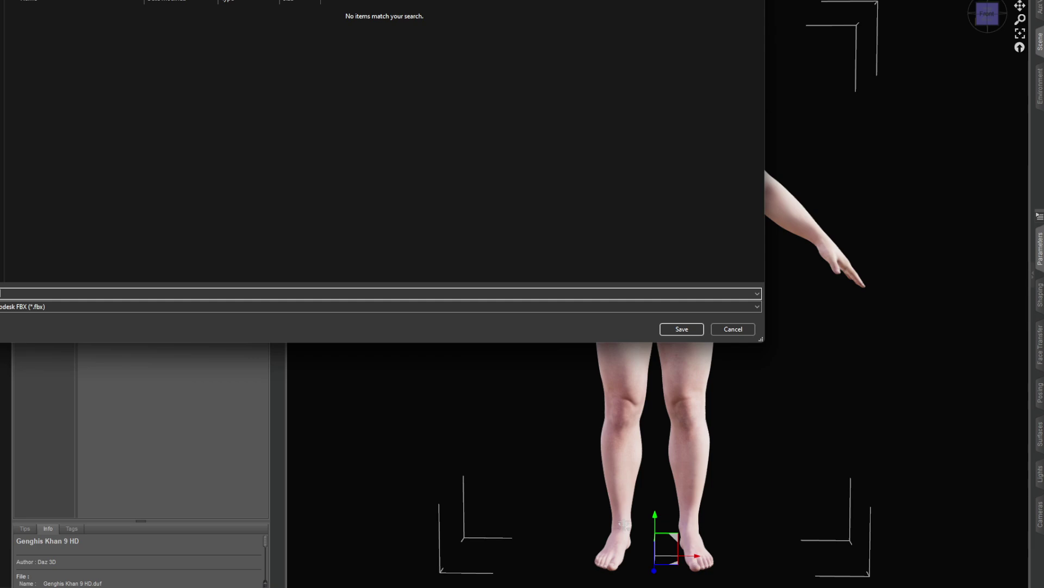
key("Return")
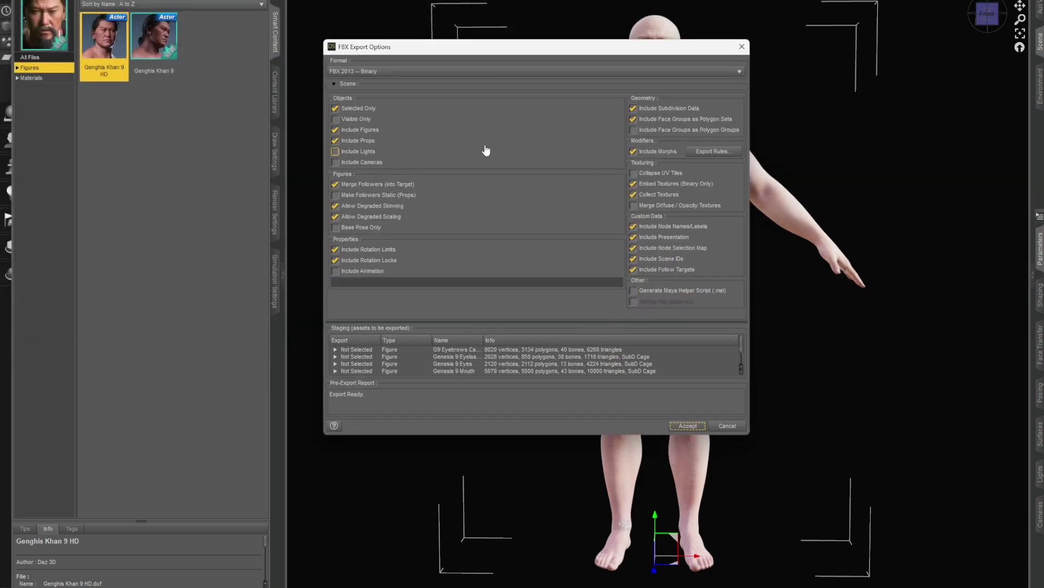
Step: Accept the FBX Export Options to write Arri.fbx and its Arri.images texture folder
left_click(687, 427)
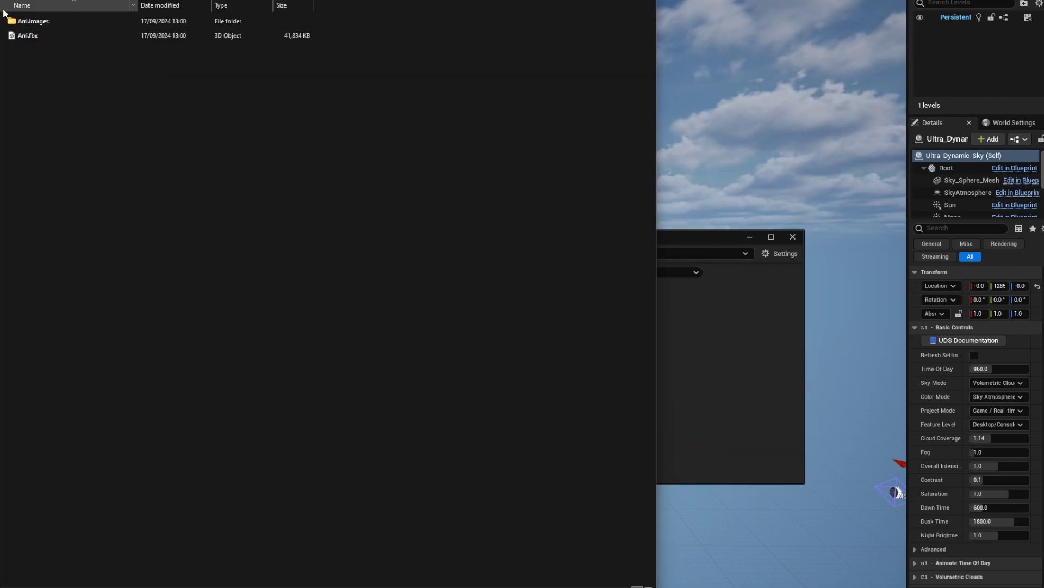
Step: Drag Arri.fbx from File Explorer into Unreal's G9ToMetahuman folder and move the import options aside
left_click(27, 38)
left_click_drag(24, 40, 680, 355)
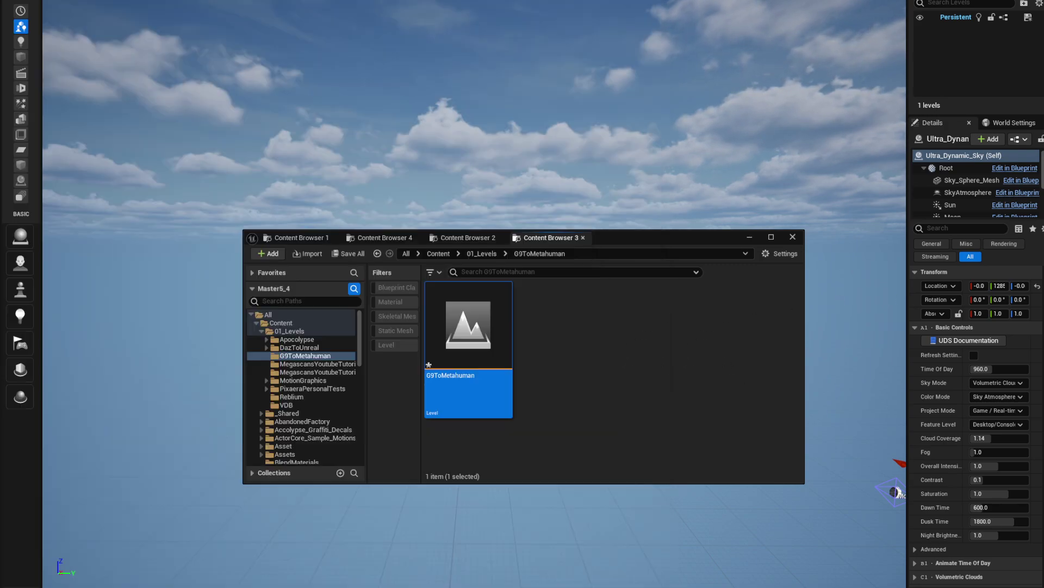
left_click_drag(814, 45, 657, 80)
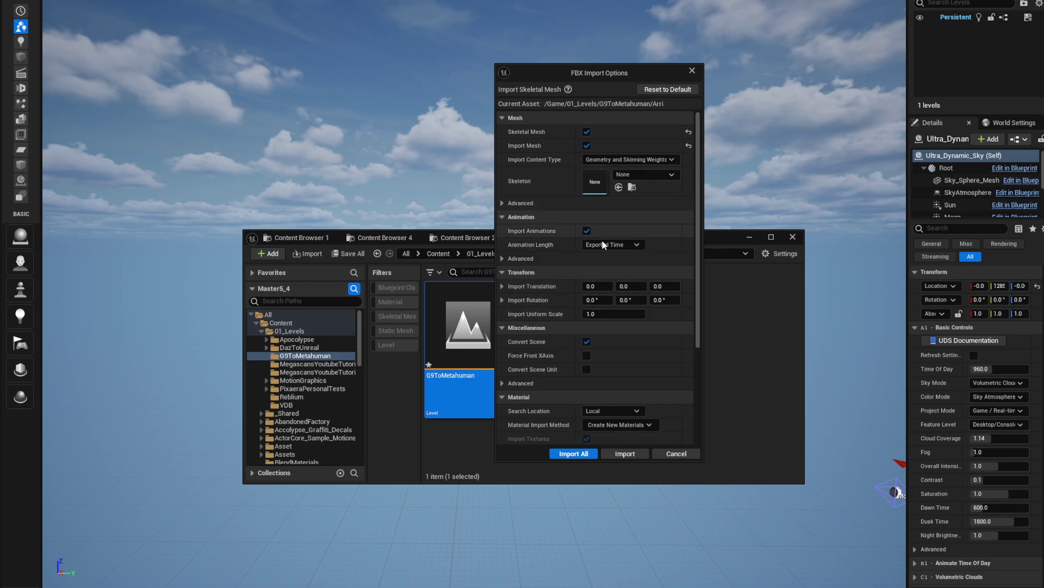
Step: Import Arri.fbx with Import Animations unchecked using Import All
left_click(586, 230)
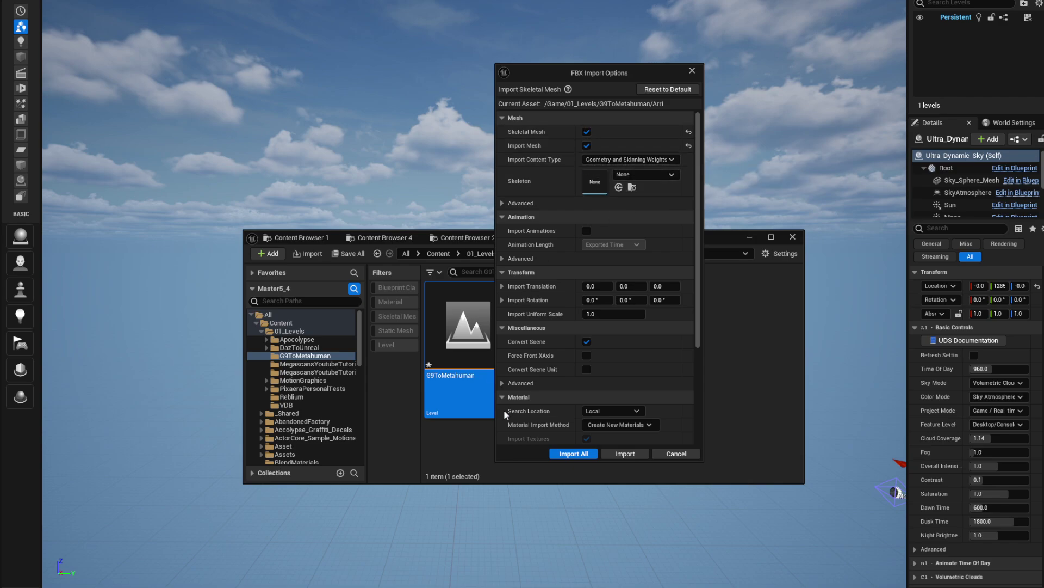
left_click(571, 454)
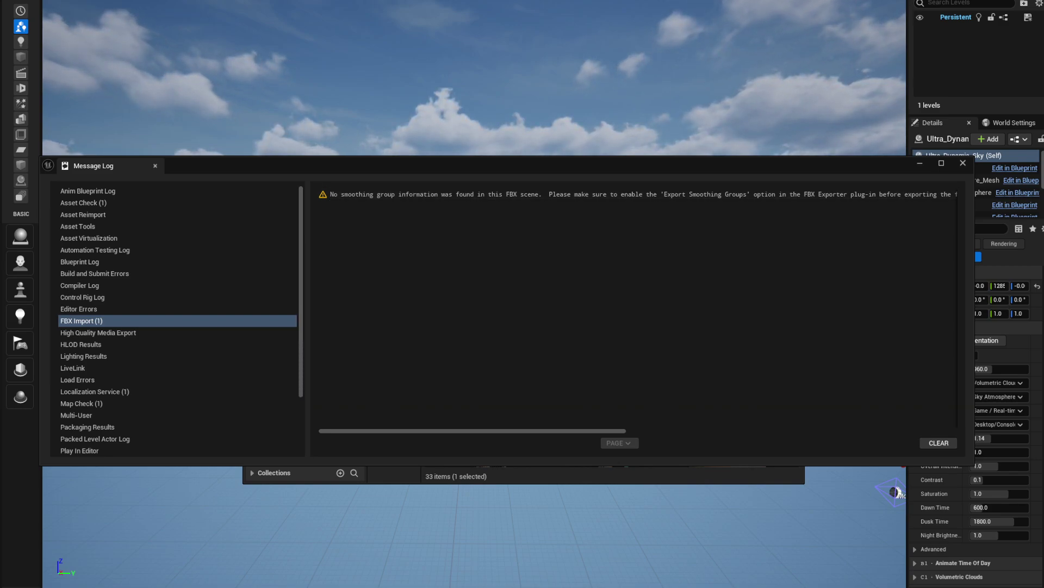
Step: Close the Message Log, review the imported Arri assets, and open the Plugins window
left_click(962, 163)
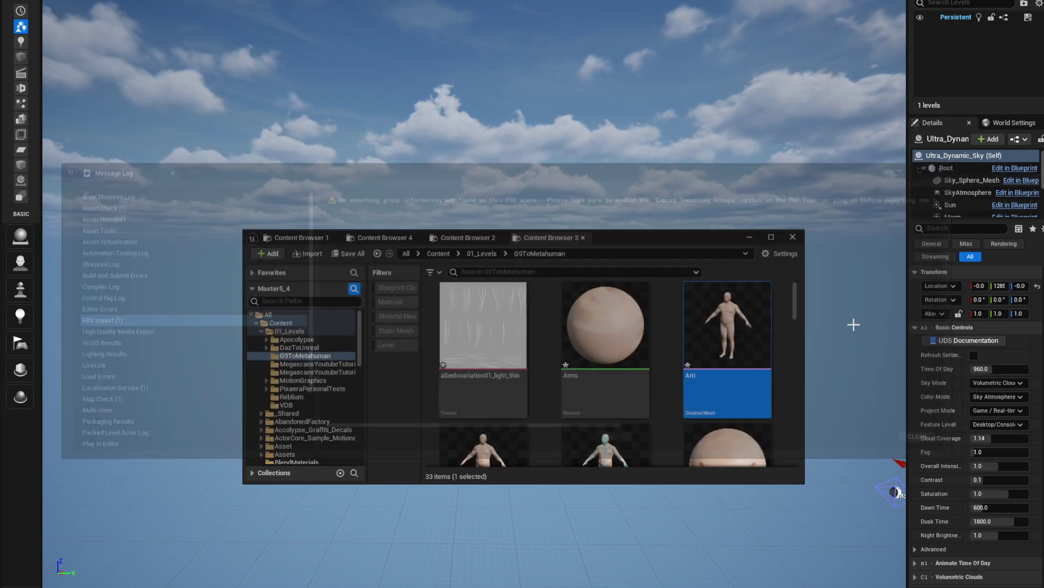
scroll(549, 447, "down", 3)
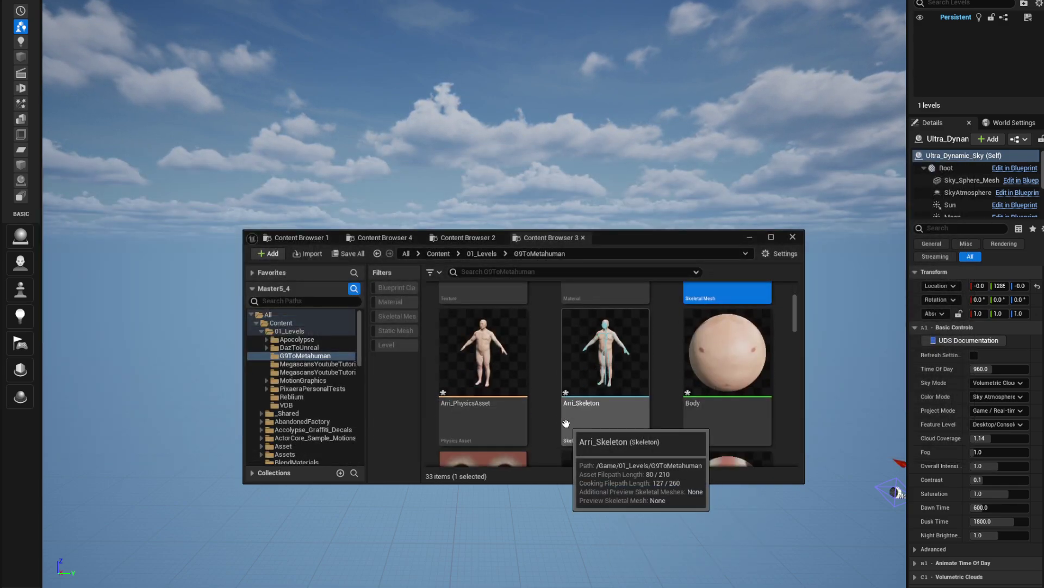
scroll(535, 438, "up", 3)
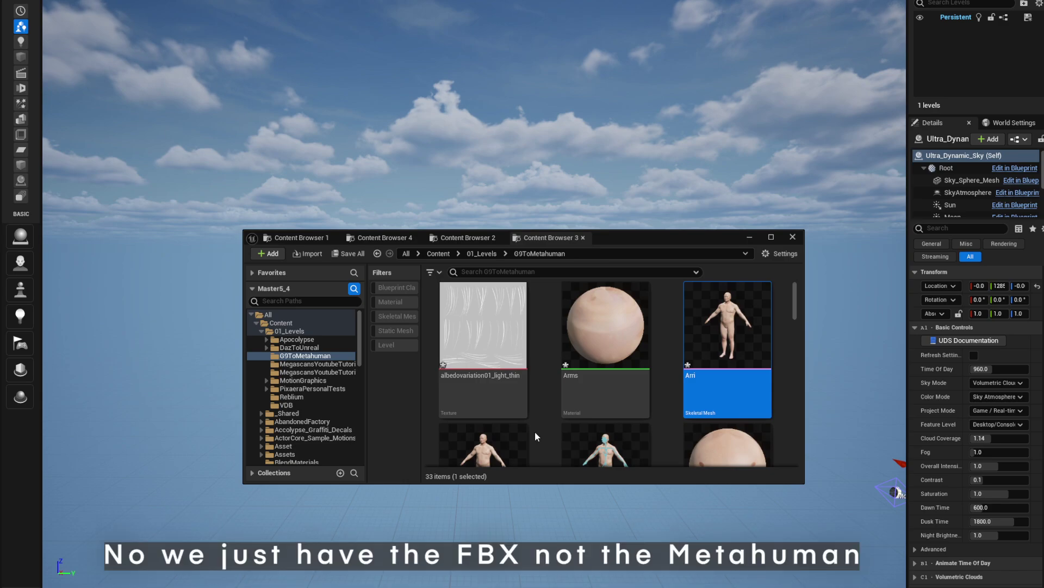
scroll(680, 402, "down", 5)
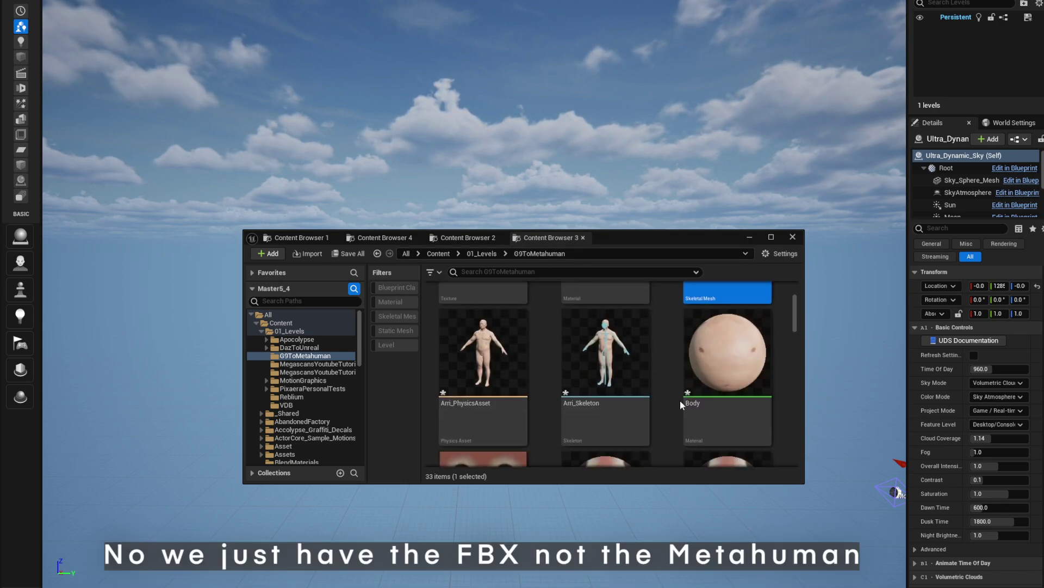
scroll(674, 413, "down", 10)
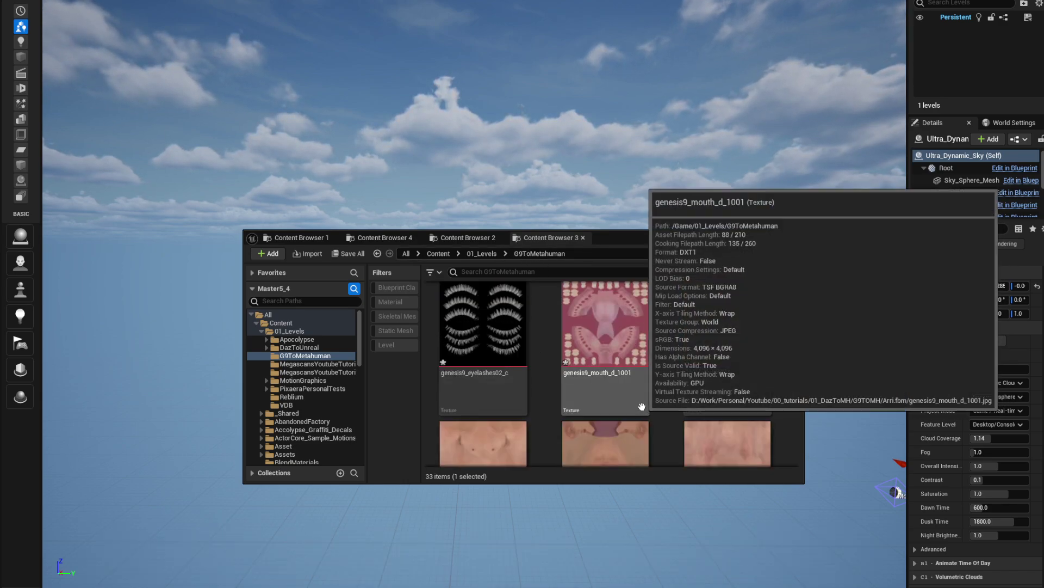
scroll(650, 419, "down", 6)
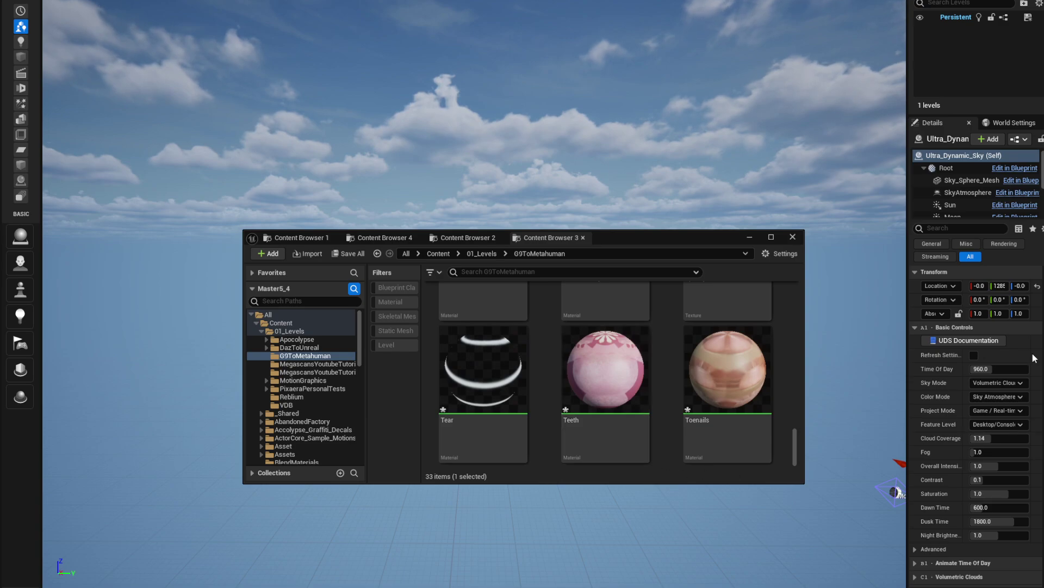
left_click(1029, 3)
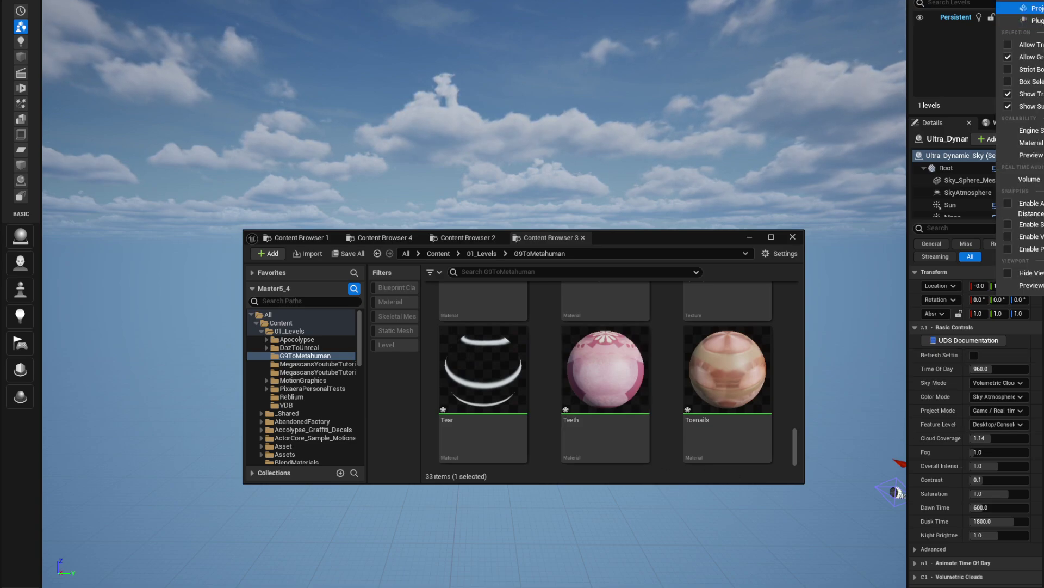
left_click(1031, 20)
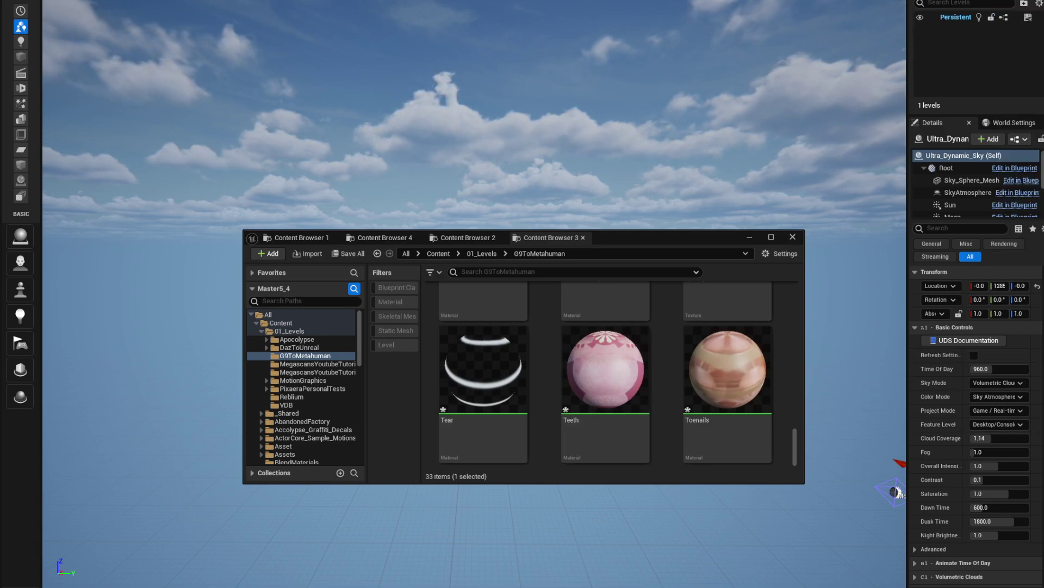
Step: Enable the MetaHuman and MetahumanSDK plugins found by searching 'metahu', and restart the editor
type("metahu")
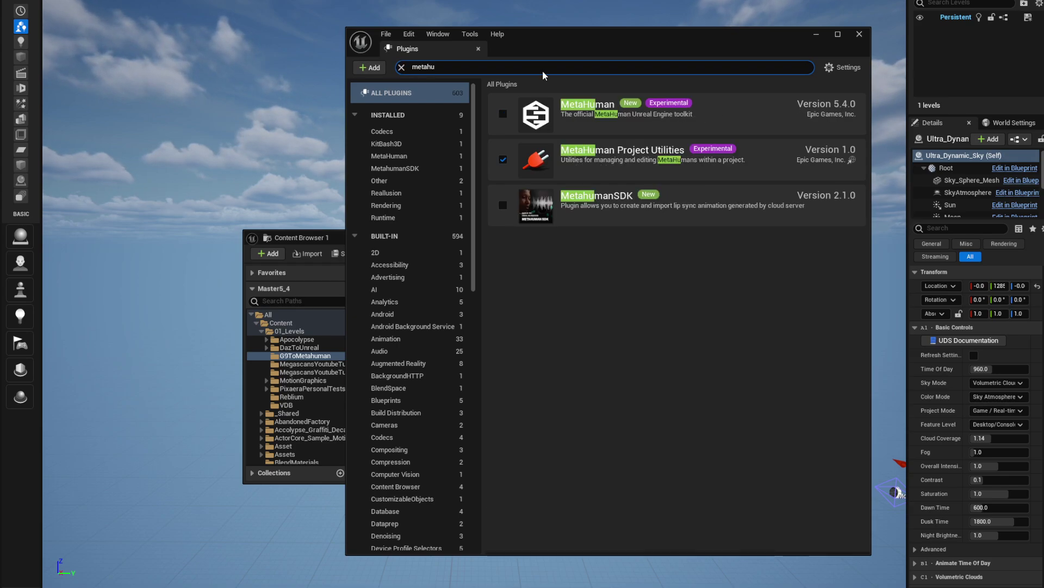
left_click(513, 134)
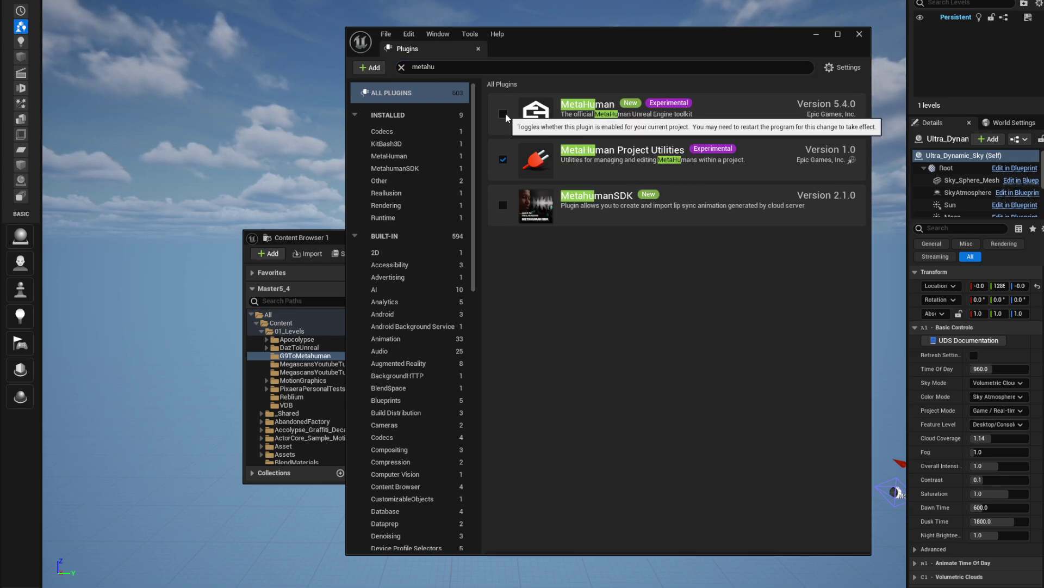
left_click(503, 114)
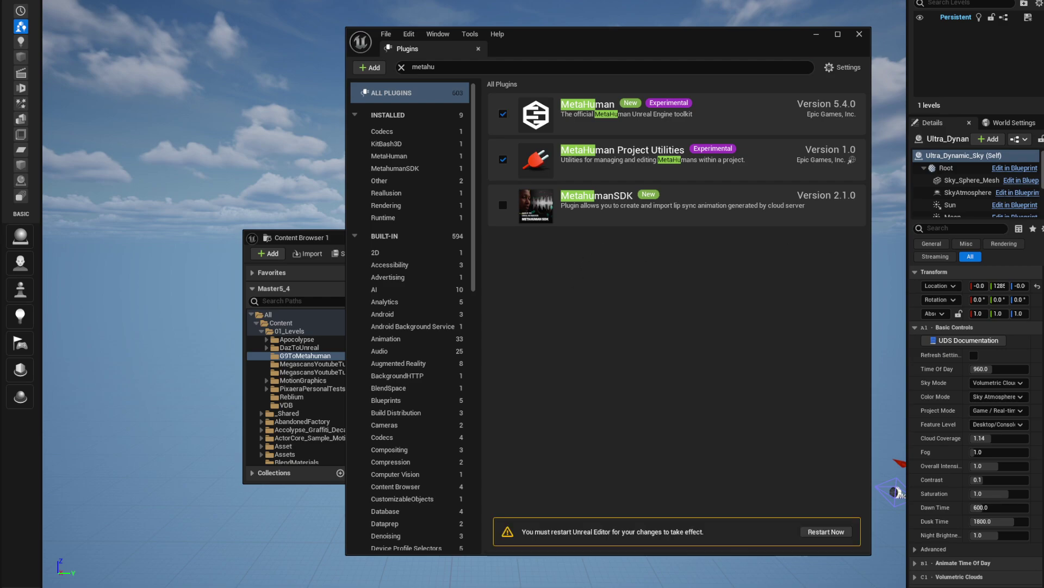
left_click(503, 205)
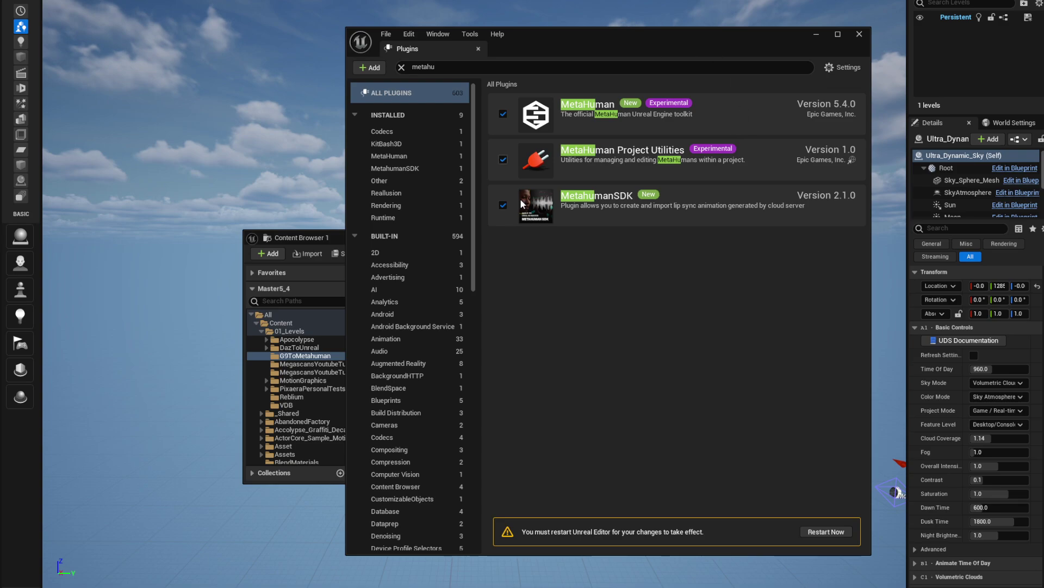
left_click(824, 532)
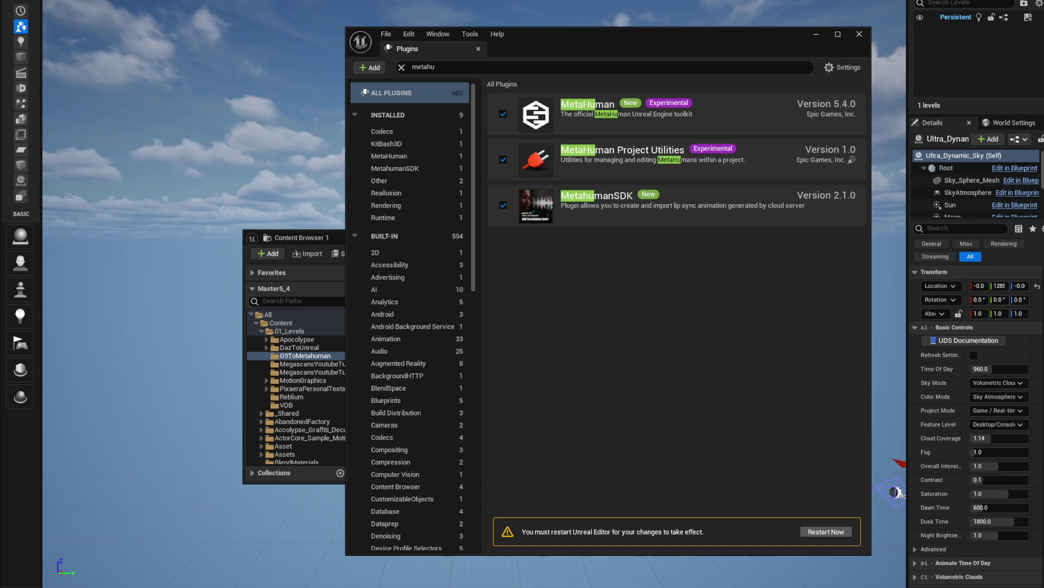
left_click(689, 337)
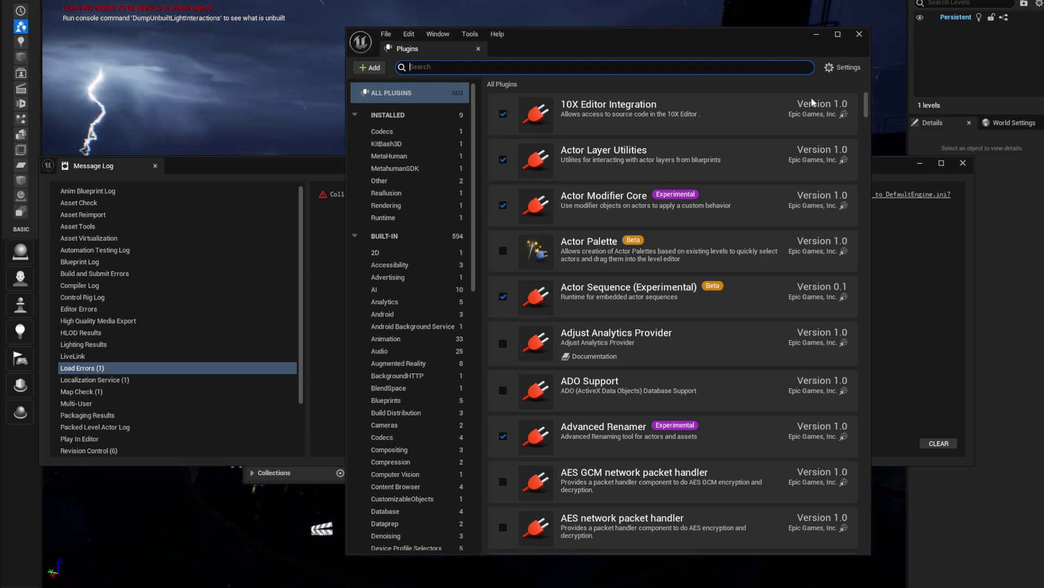
Step: Close the Plugins window and Message Log, then browse the 01_Levels folder
left_click(860, 35)
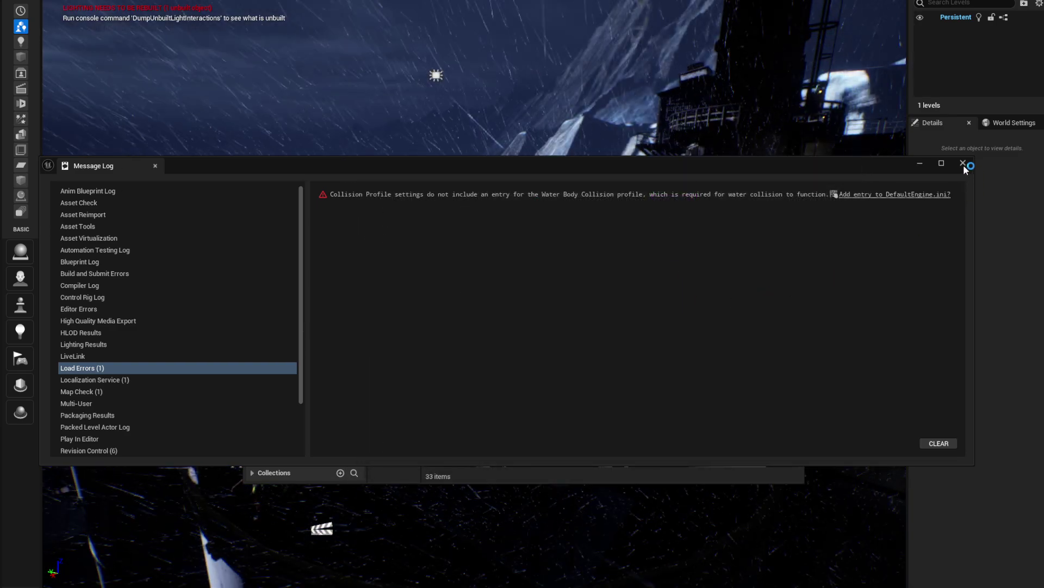
left_click(963, 163)
left_click_drag(619, 240, 583, 110)
left_click(252, 201)
scroll(639, 273, "down", 2)
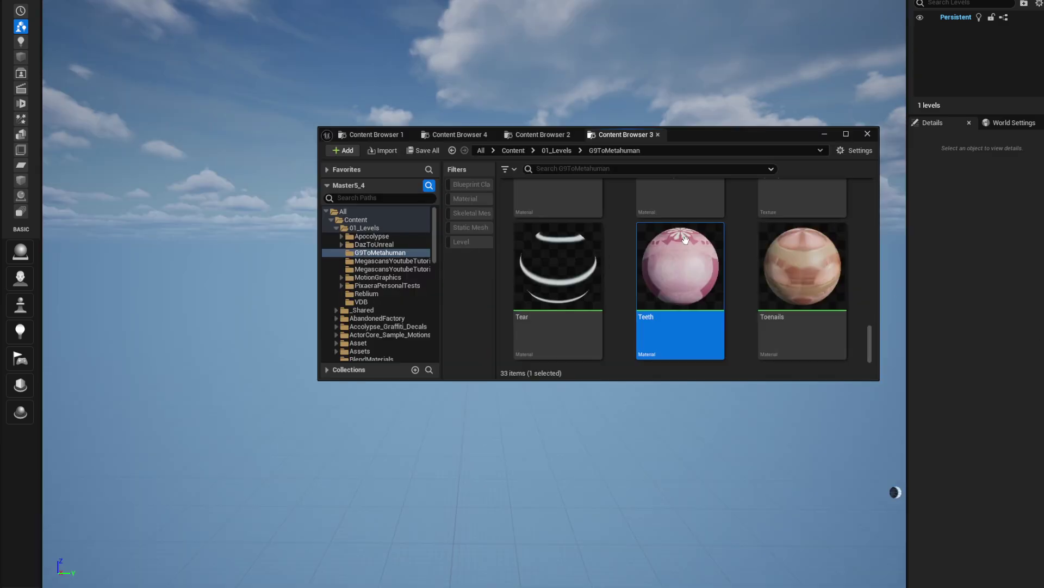
Step: Create a MetaHuman Identity asset in G9ToMetahuman and rename it MI_Arri
left_click(661, 279)
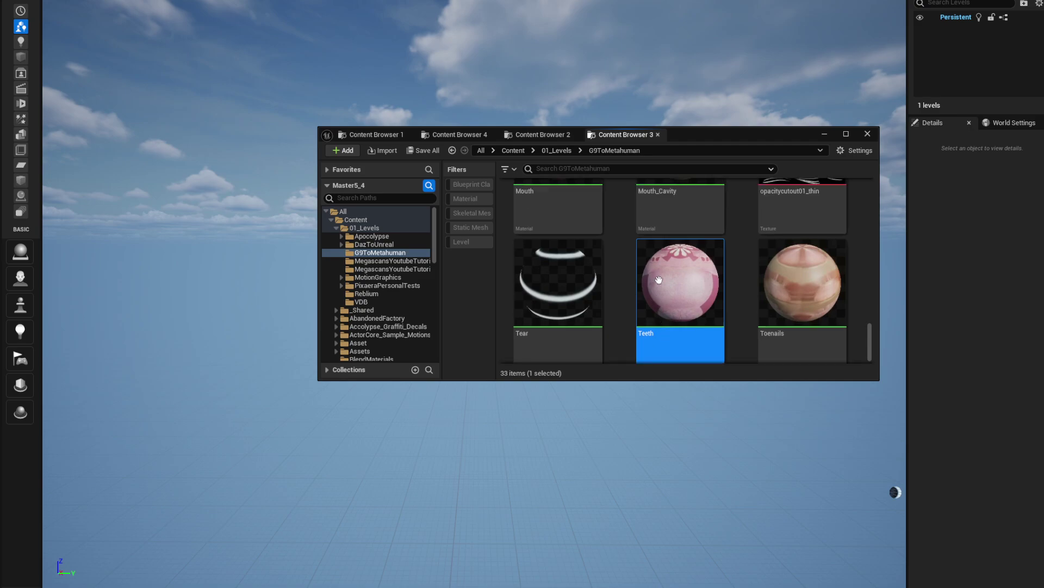
right_click(745, 269)
mouse_move(805, 485)
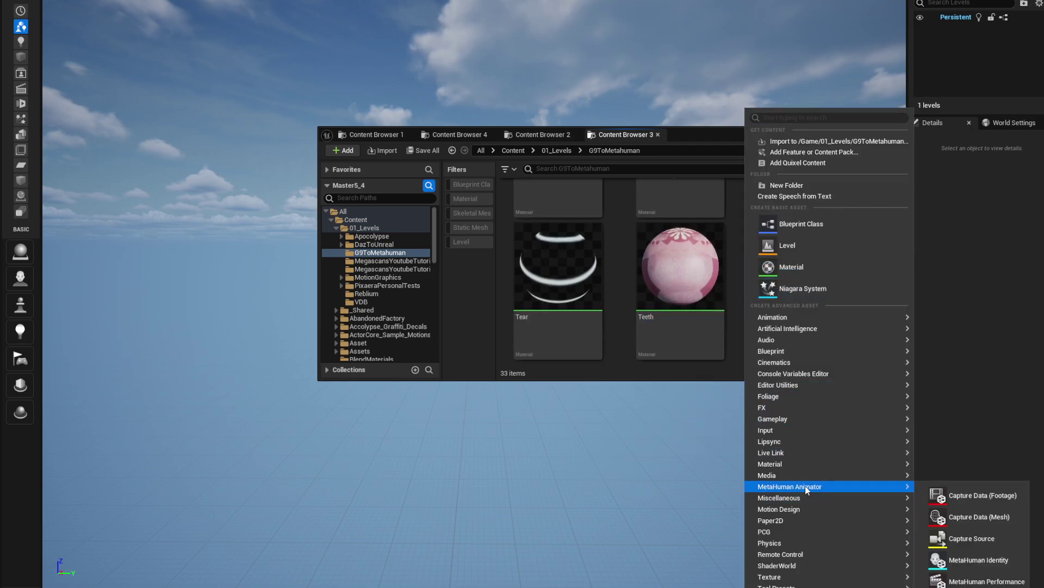
left_click(975, 560)
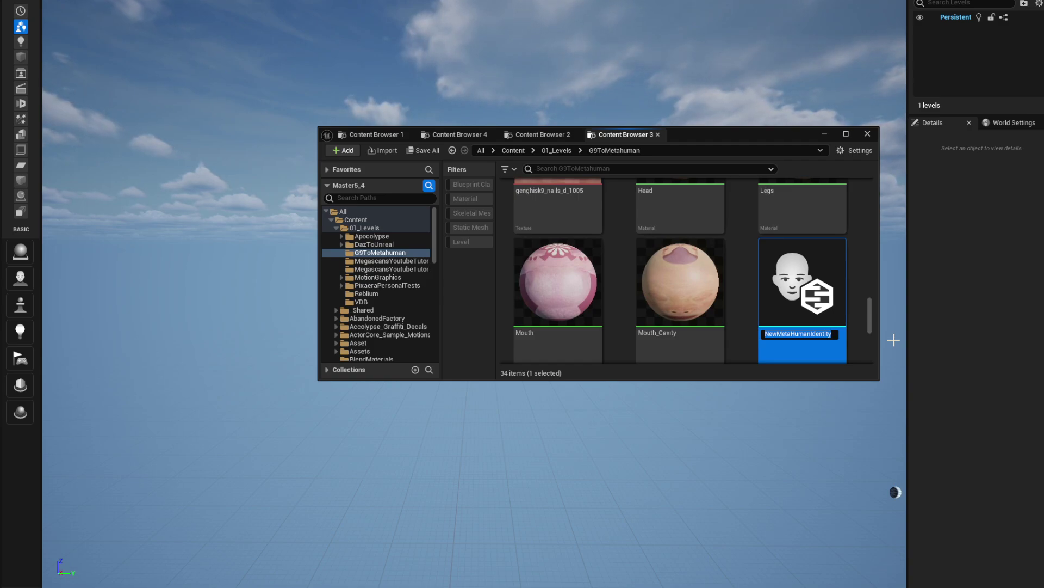
key("Return")
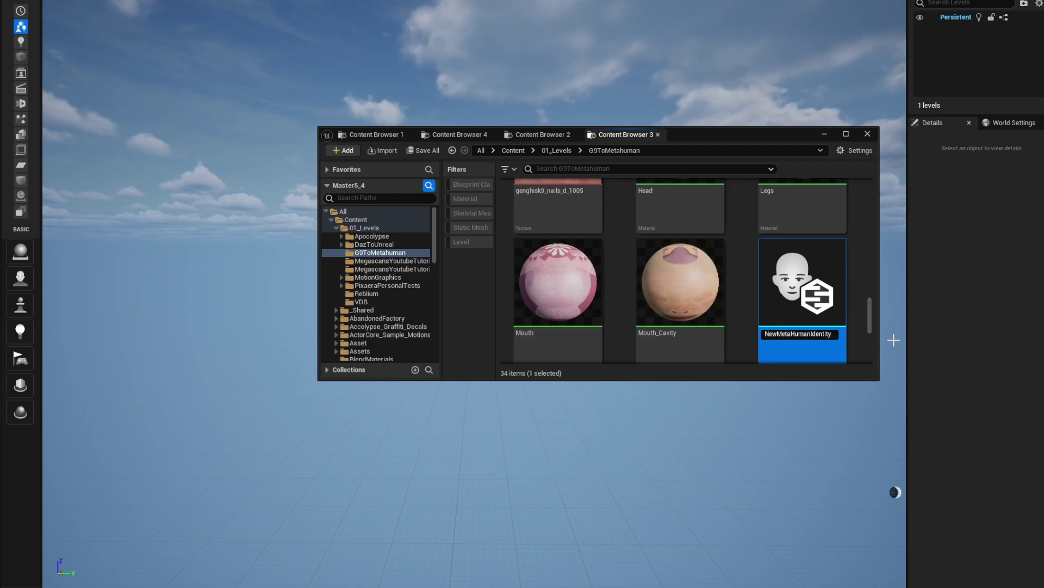
key("BackSpace")
key("BackSpace")
key("BackSpace")
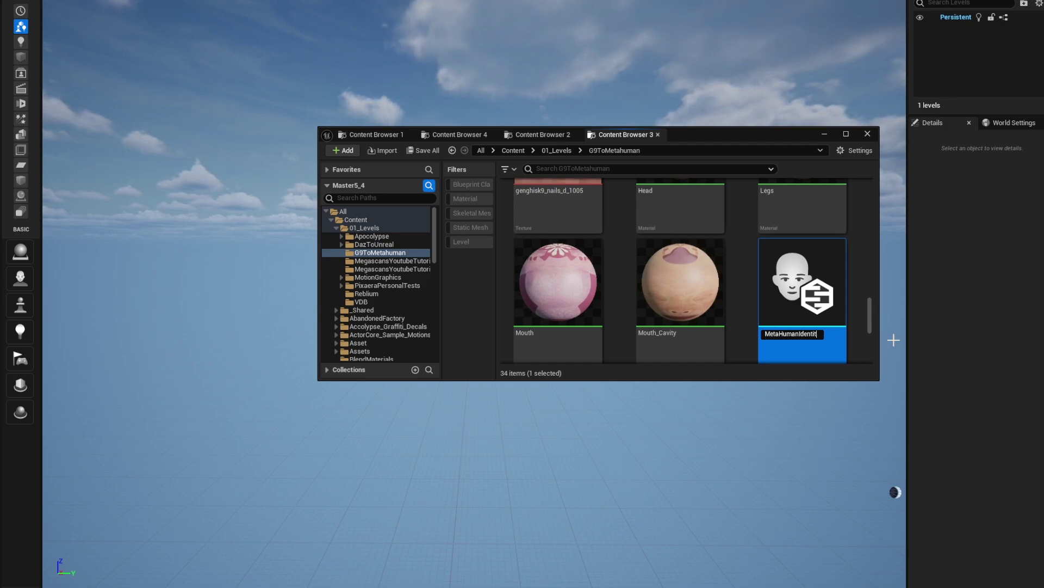
key("ctrl+a")
key("BackSpace")
type("MI_A")
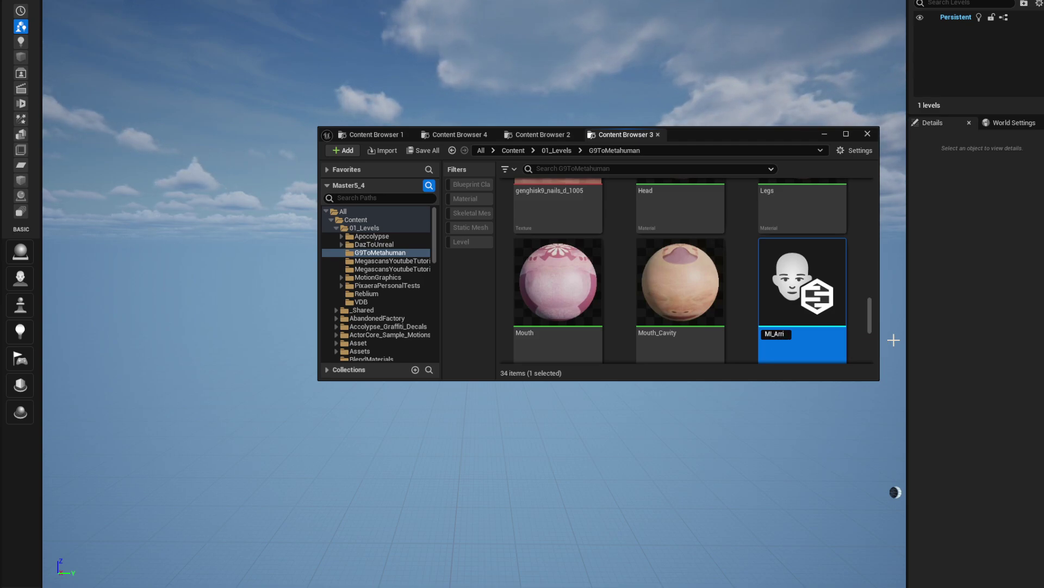
type("rm")
key("Return")
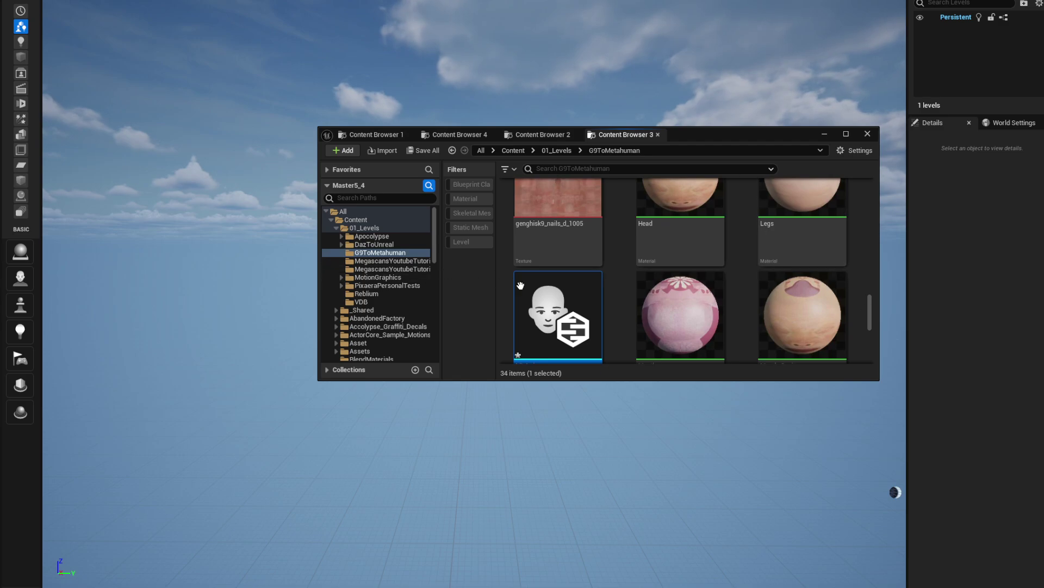
Step: Open MI_Arri in the identity editor and pick the Arri skeletal mesh under Create Components > From Mesh
double_click(551, 312)
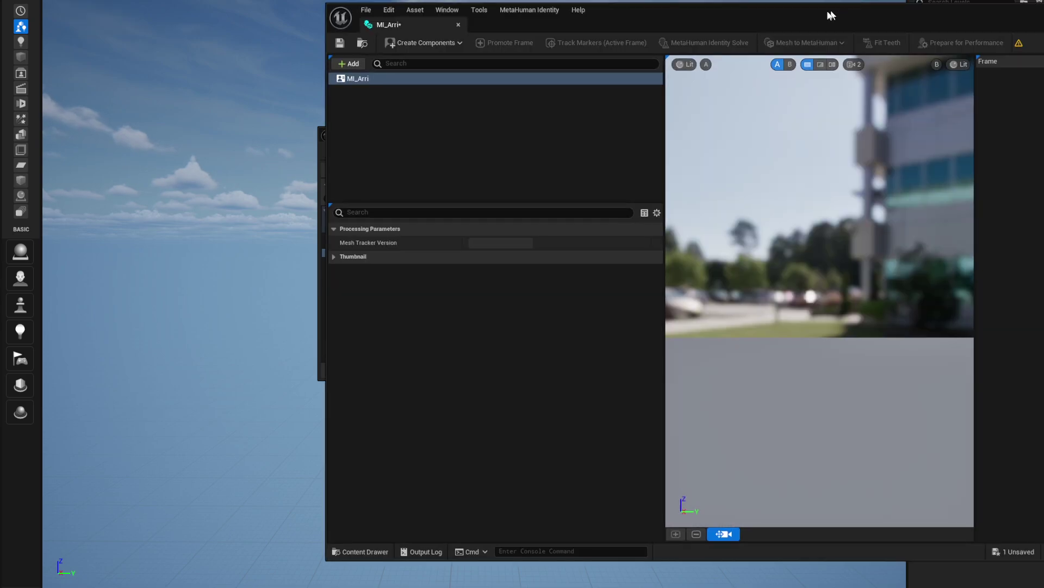
left_click_drag(833, 13, 618, 3)
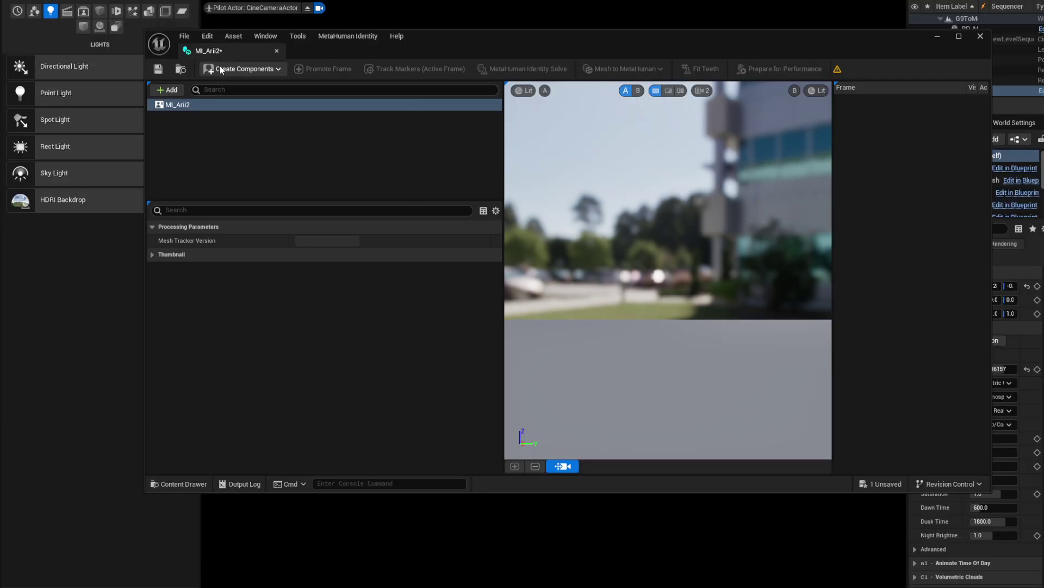
left_click(238, 70)
mouse_move(251, 97)
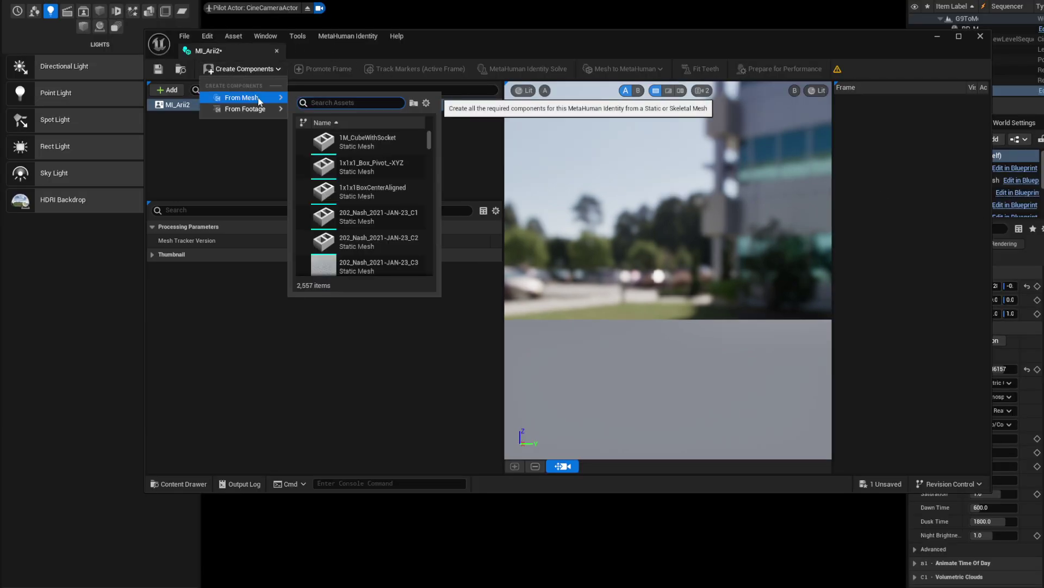
type("r")
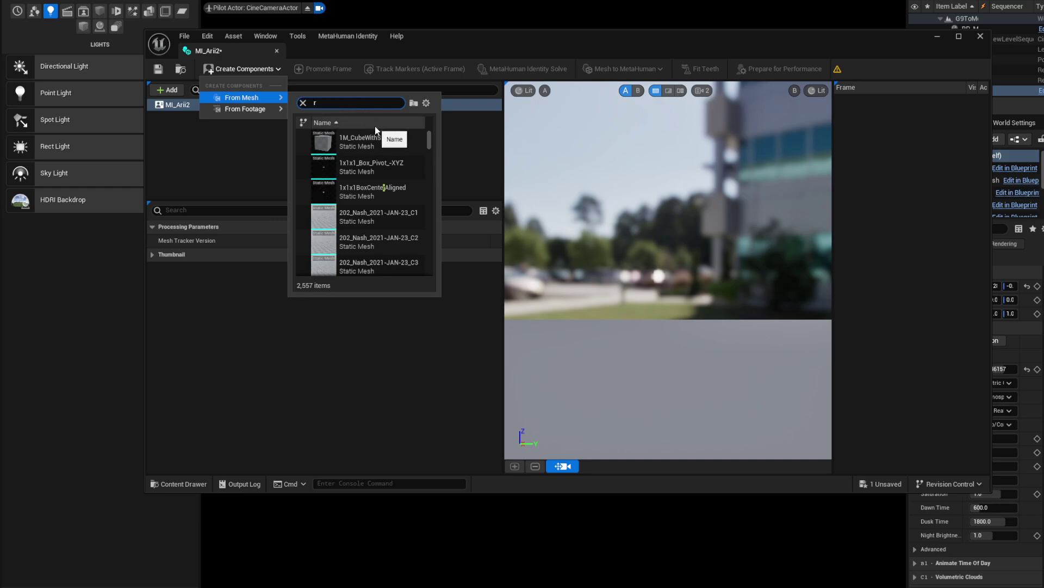
key("BackSpace")
type("Ar")
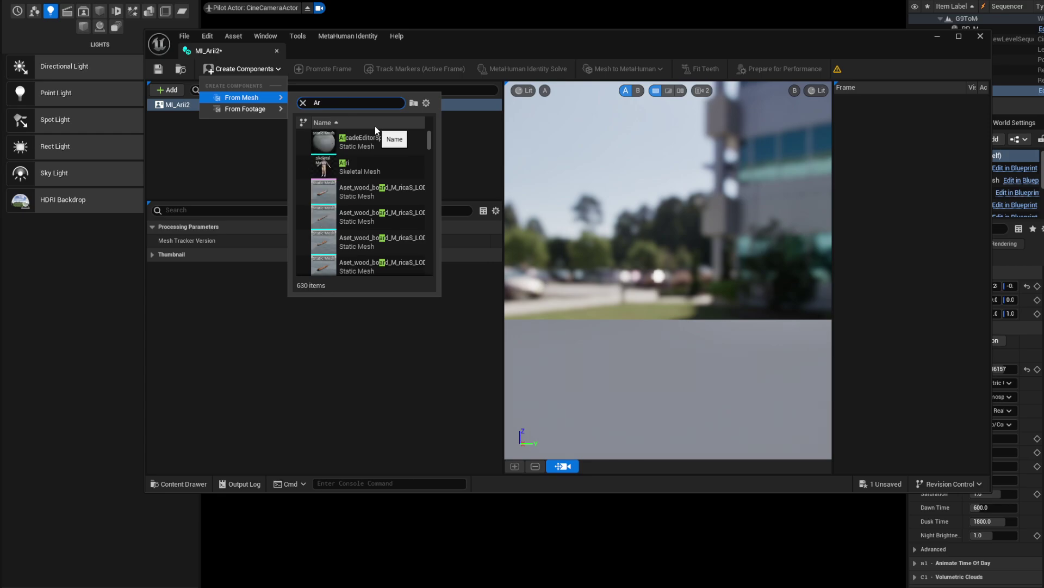
left_click(359, 166)
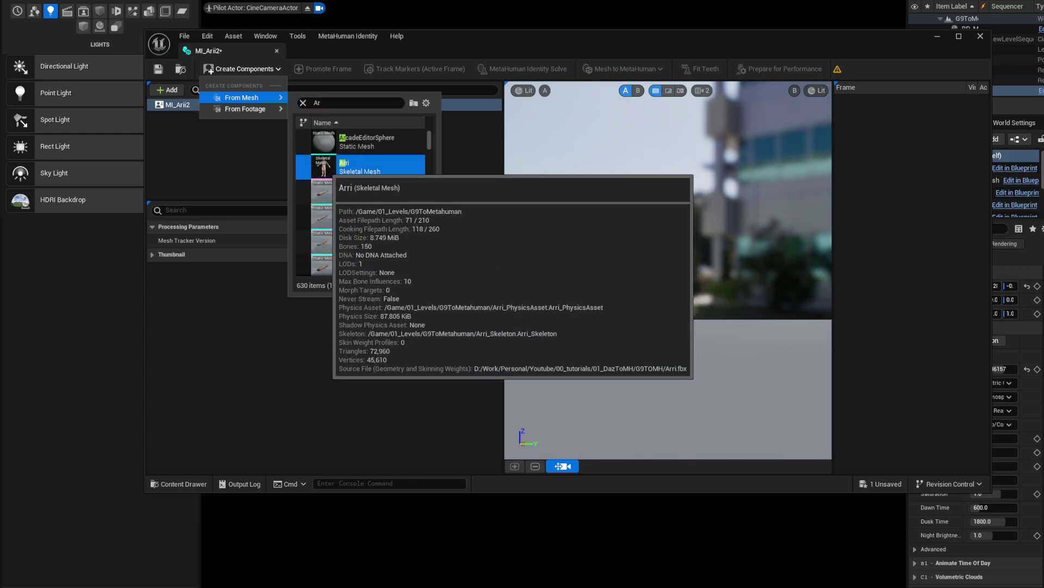
Step: Build the face components from the Arri mesh and set the viewport field of view to 20
middle_click_drag(725, 249, 764, 257)
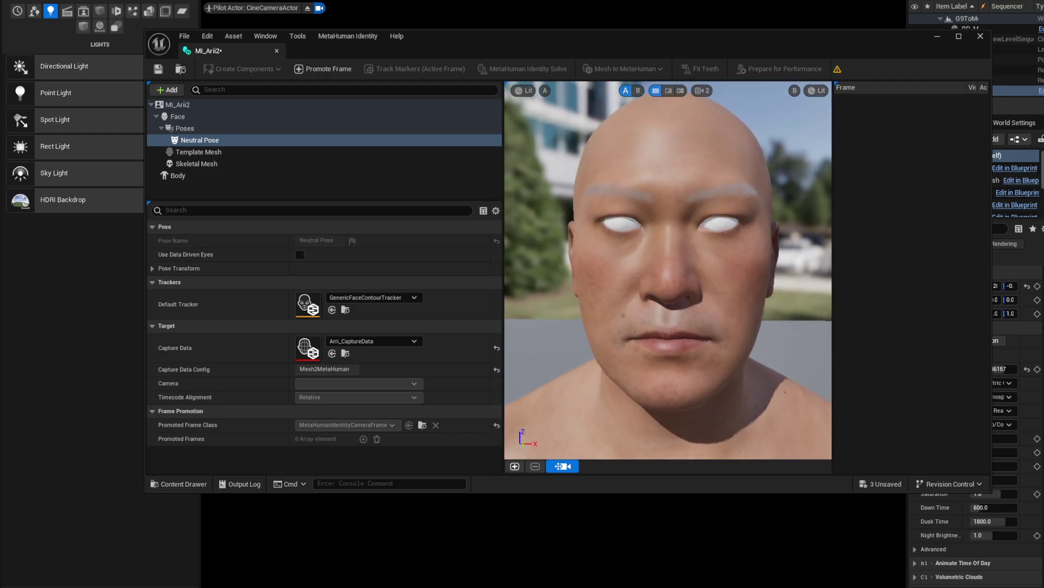
left_click(702, 90)
left_click(725, 183)
type("20")
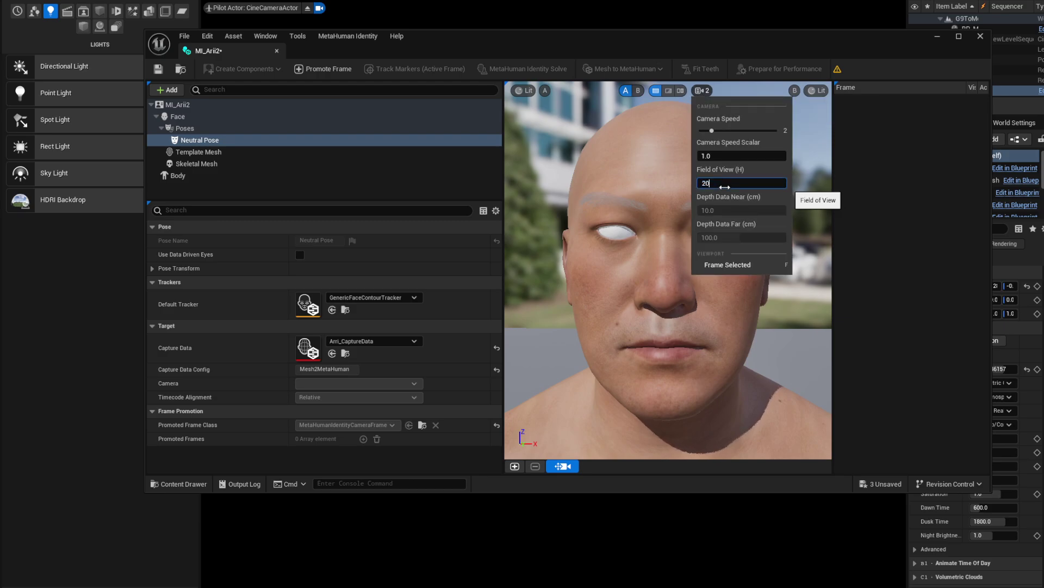
key("Return")
scroll(657, 315, "down", 10)
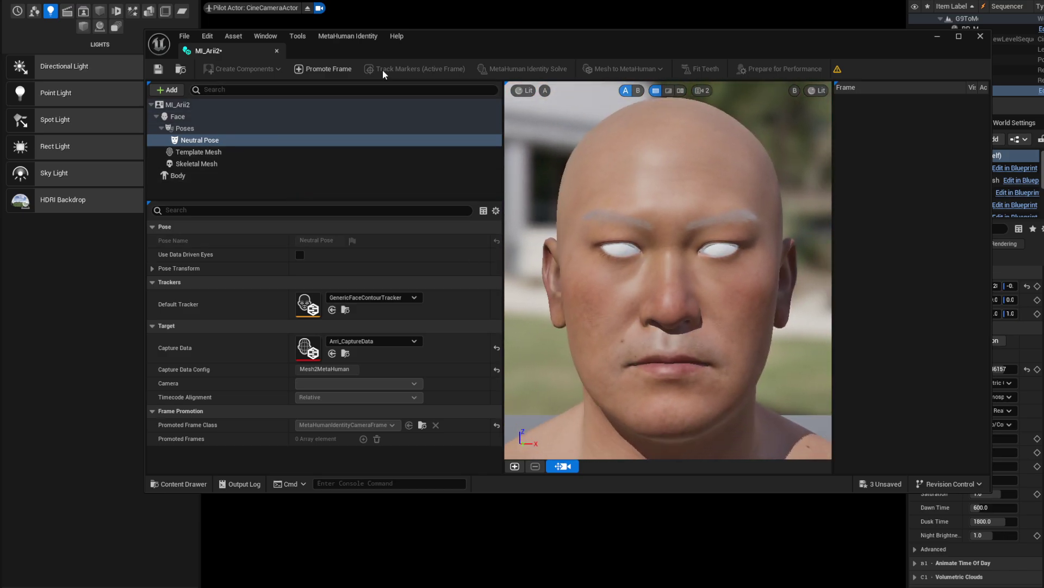
Step: Promote Frame 0 as the front view, then select the Arri skeletal mesh in the folder
left_click(324, 73)
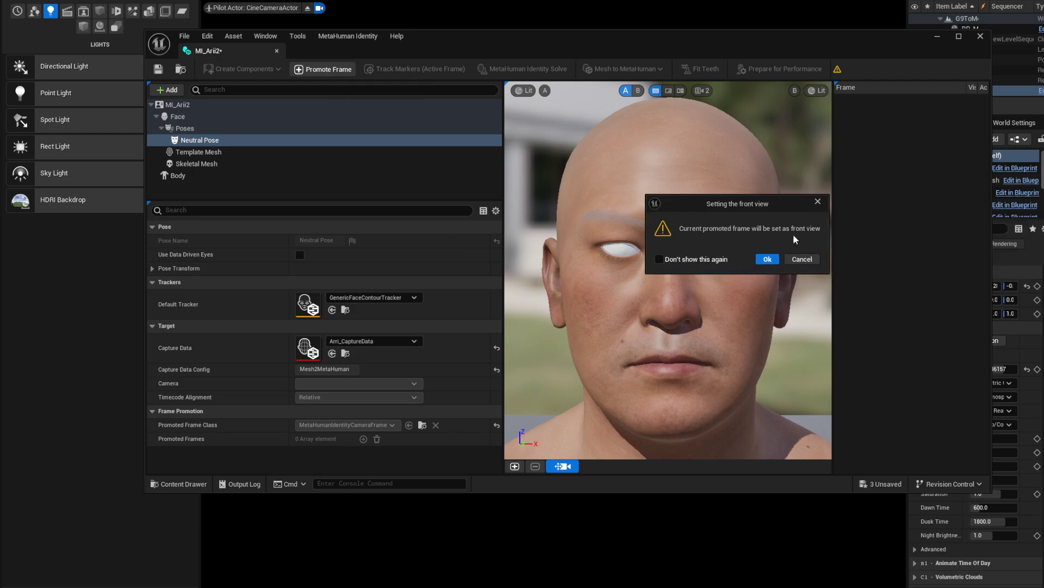
left_click(764, 263)
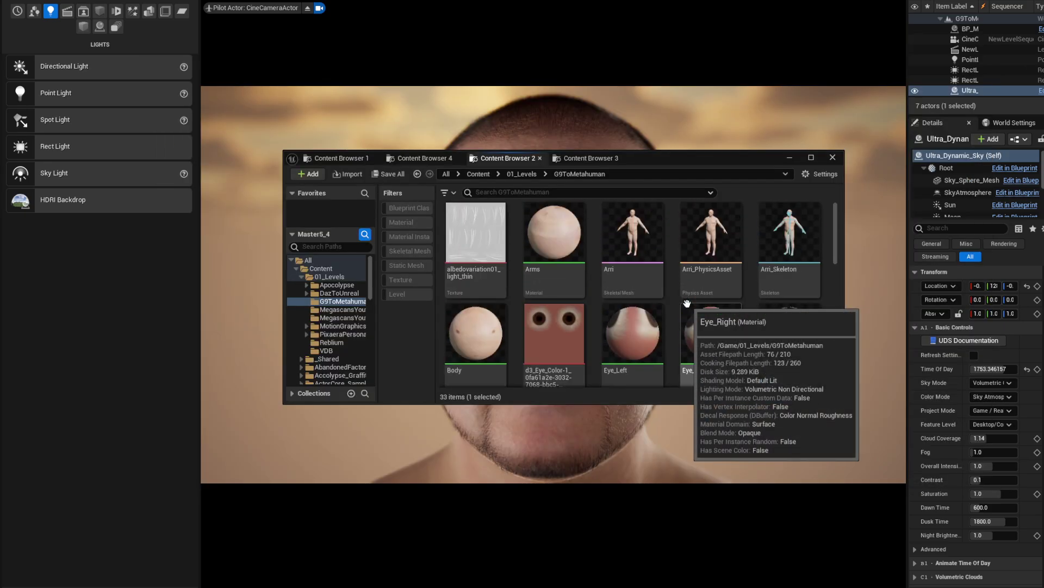
left_click(631, 233)
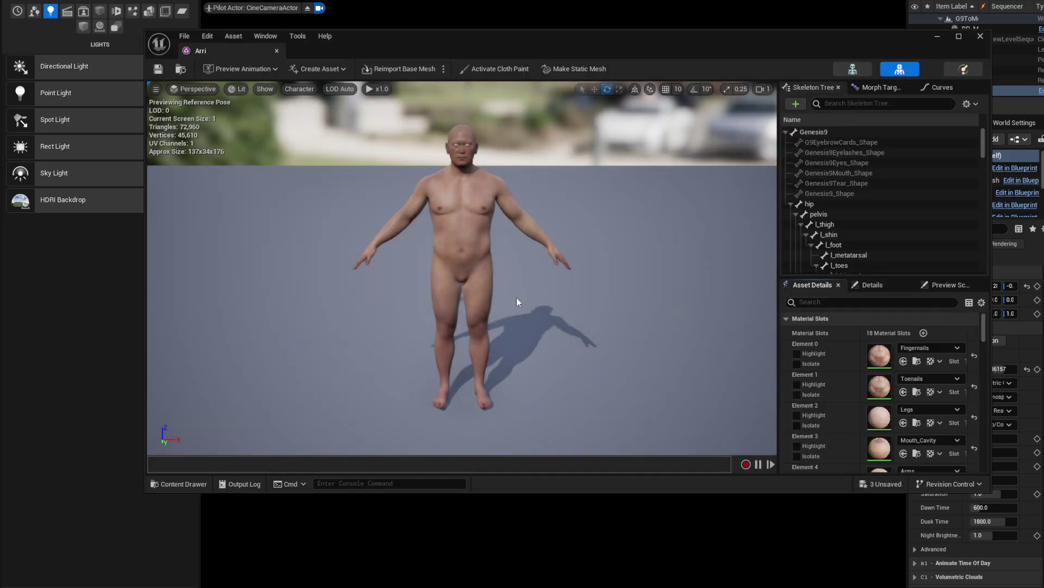
Step: Zoom in on Arri's face and open the EyeMoisture_Left material from the Material Slots
right_click_drag(520, 308, 462, 303)
scroll(462, 296, "down", 2)
scroll(922, 437, "down", 8)
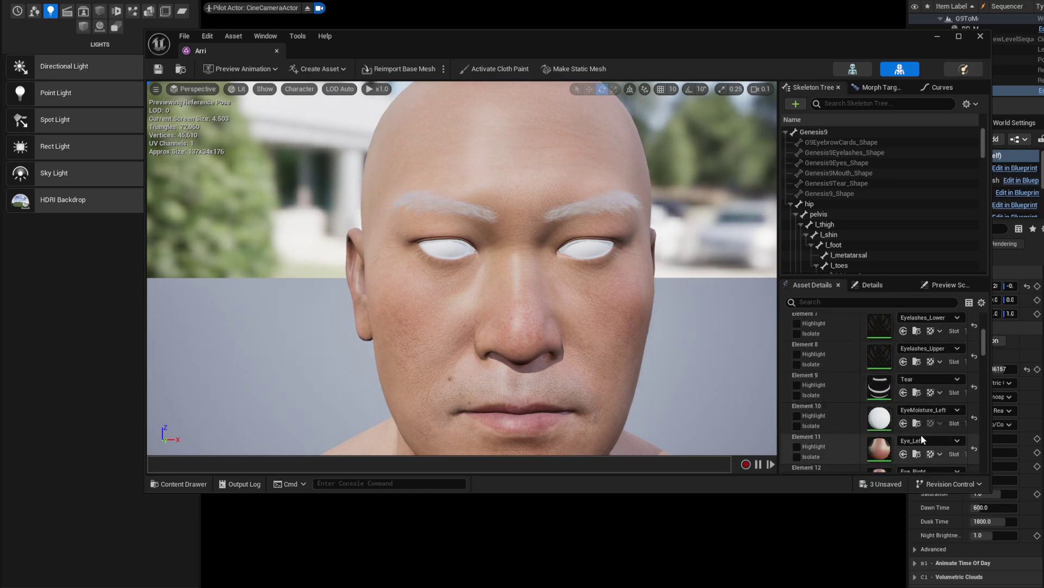
double_click(879, 418)
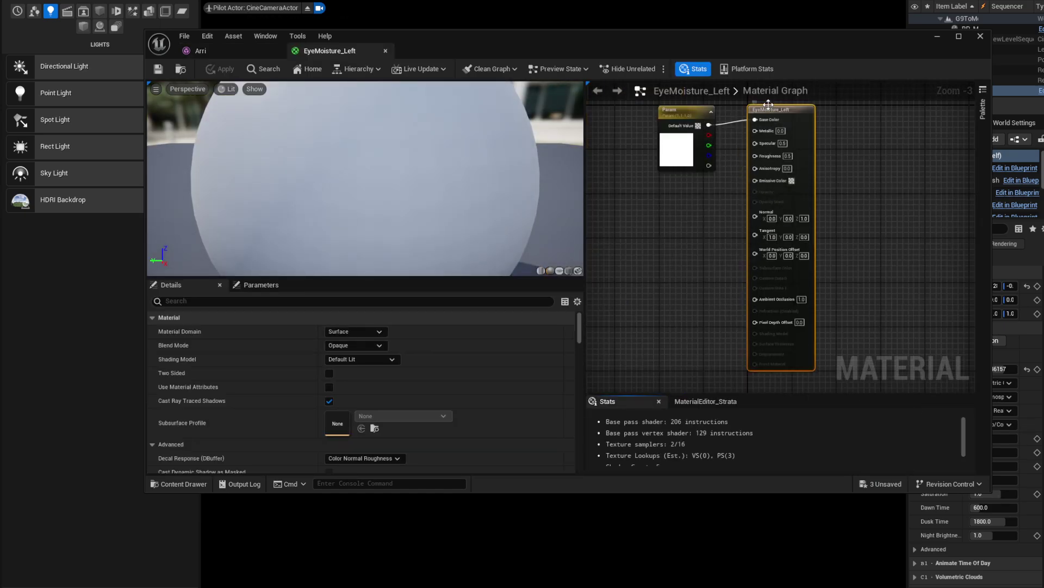
Step: Add a constant node with value 1 and wire it into the material's Opacity input
left_click_drag(768, 106, 812, 111)
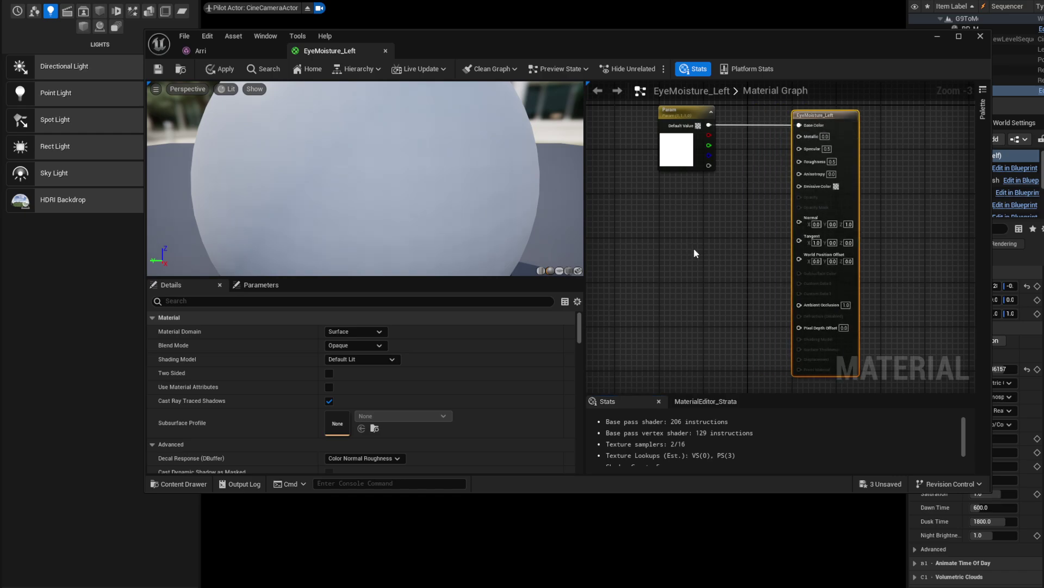
left_click(694, 248)
scroll(770, 233, "up", 3)
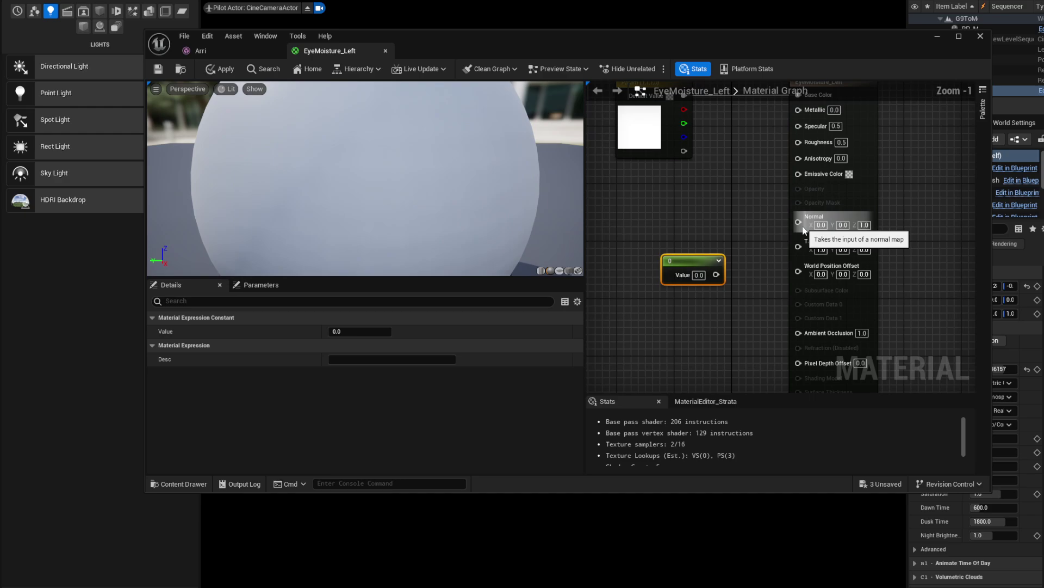
right_click_drag(766, 285, 763, 335)
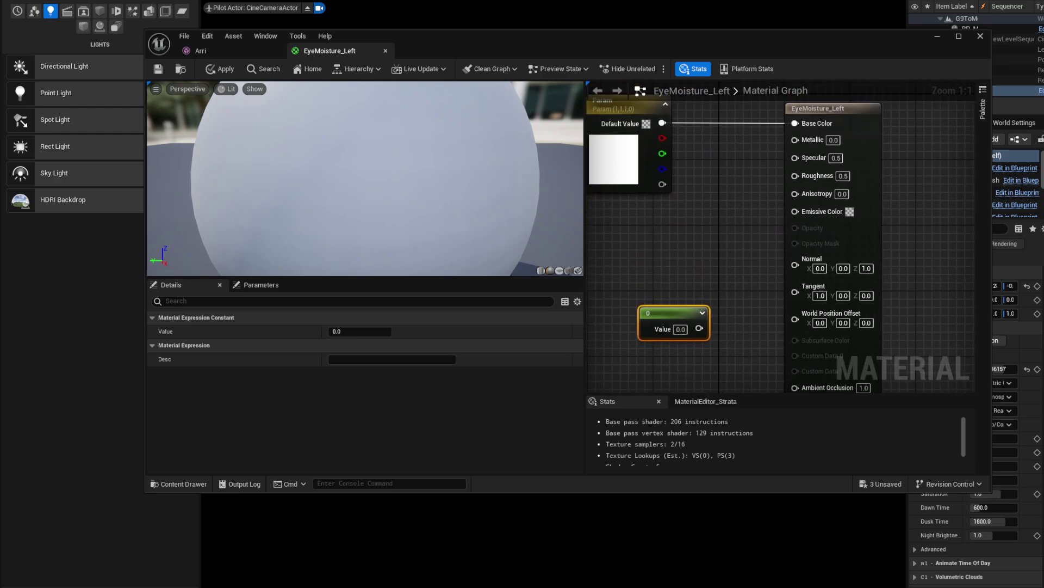
right_click(714, 229)
left_click(714, 230)
left_click_drag(700, 330, 795, 230)
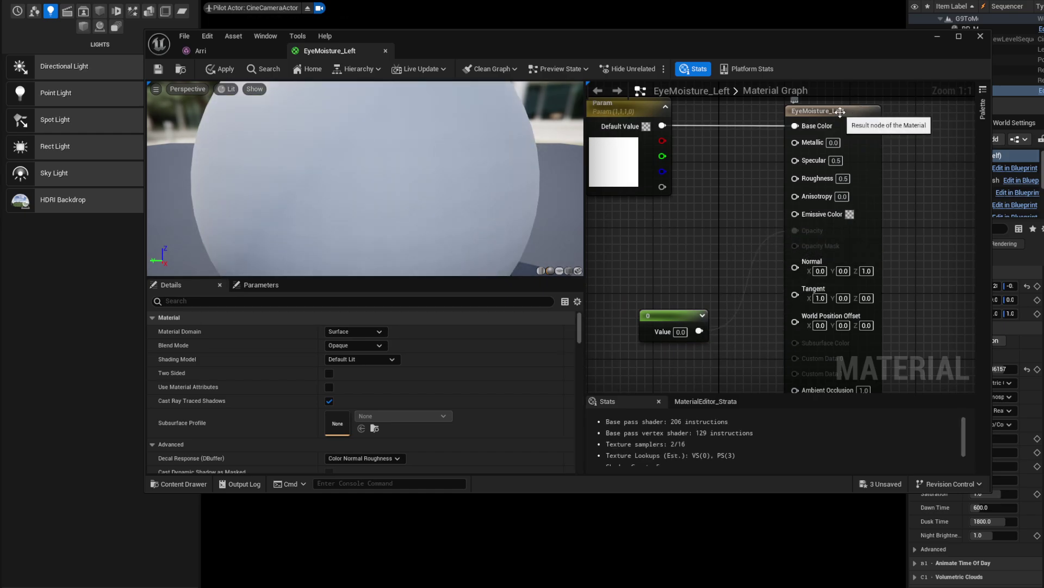
left_click(681, 332)
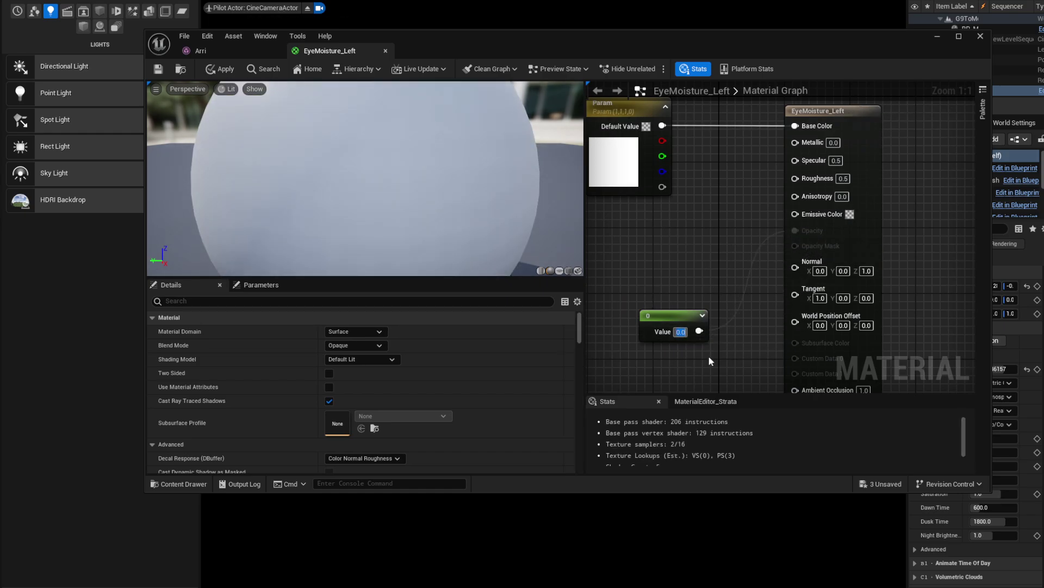
type("1")
key("Return")
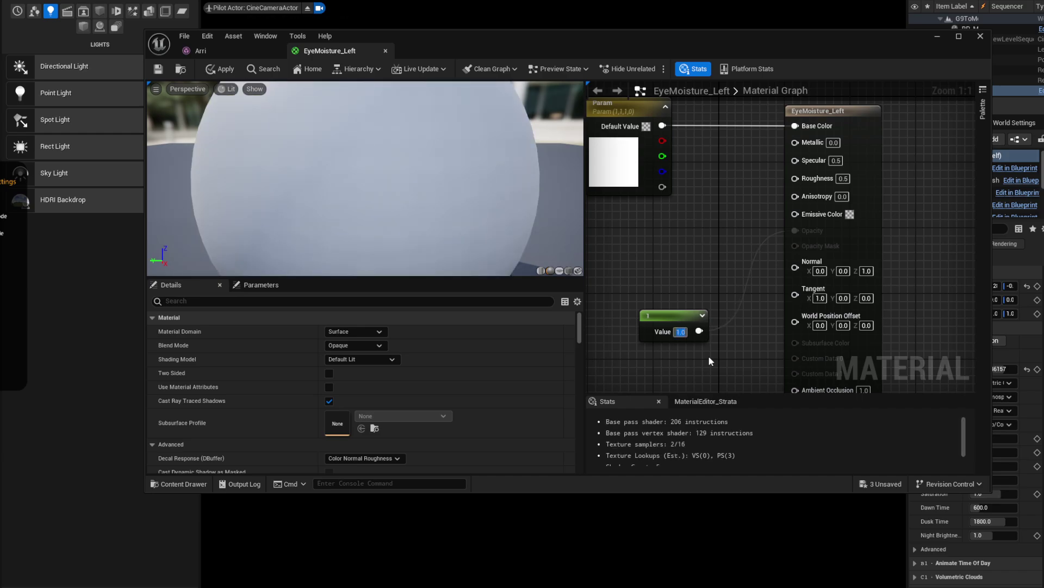
Step: Set EyeMoisture_Left's Blend Mode to Translucent, check the Arri preview, and reopen the material
left_click(811, 168)
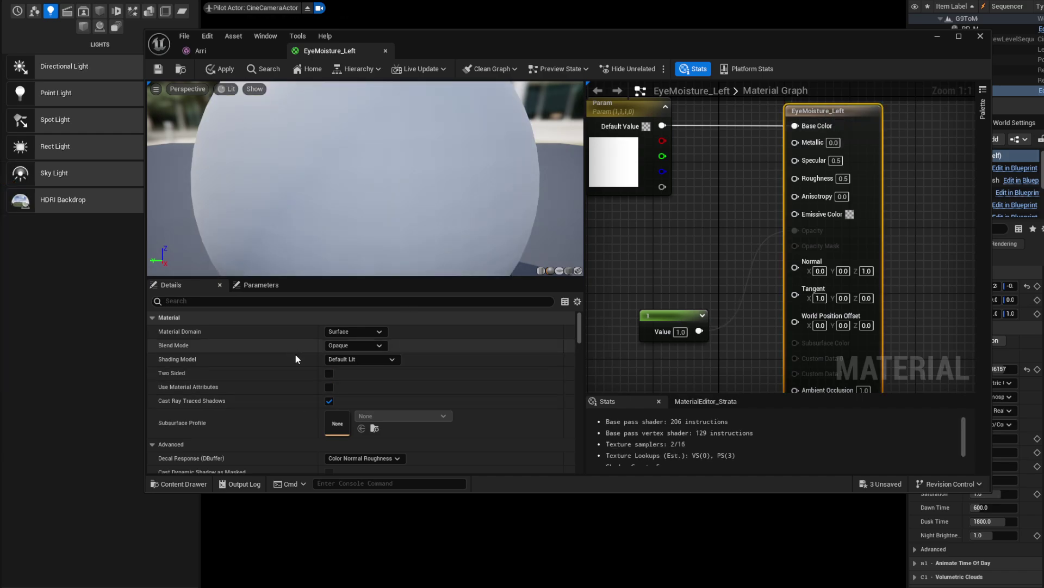
left_click(347, 346)
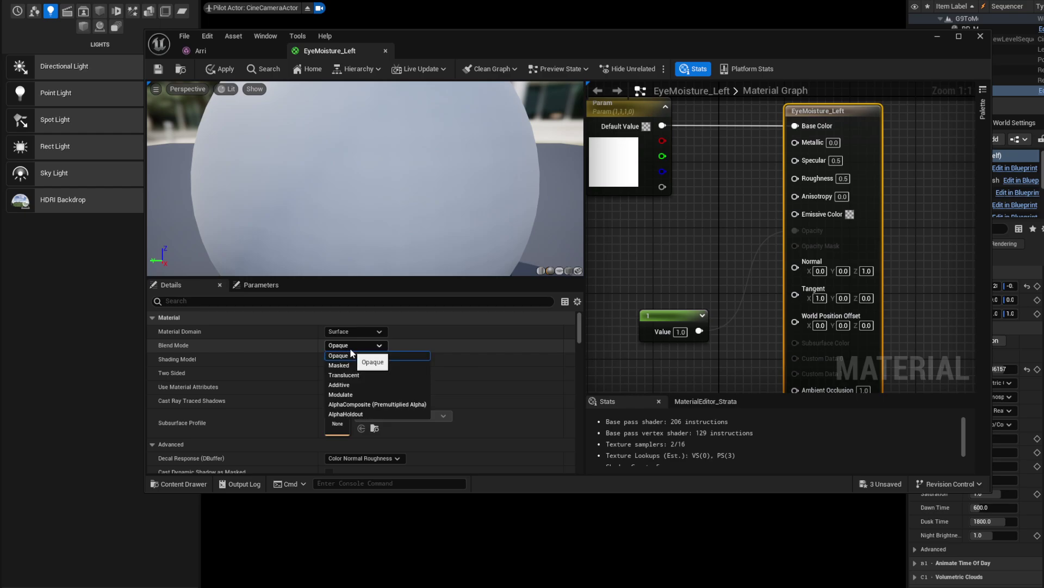
left_click(343, 380)
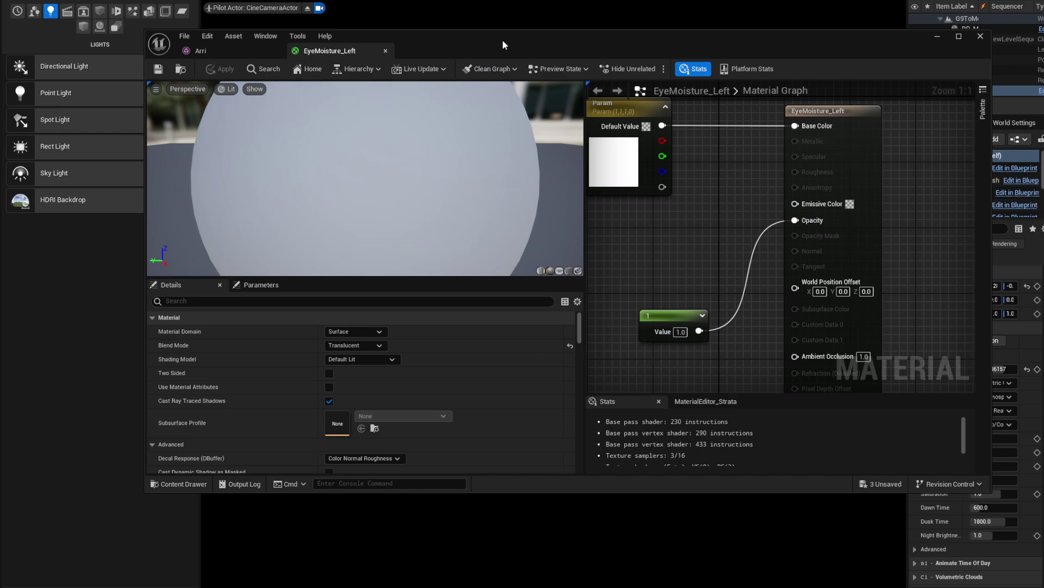
left_click_drag(497, 40, 624, 39)
left_click(332, 53)
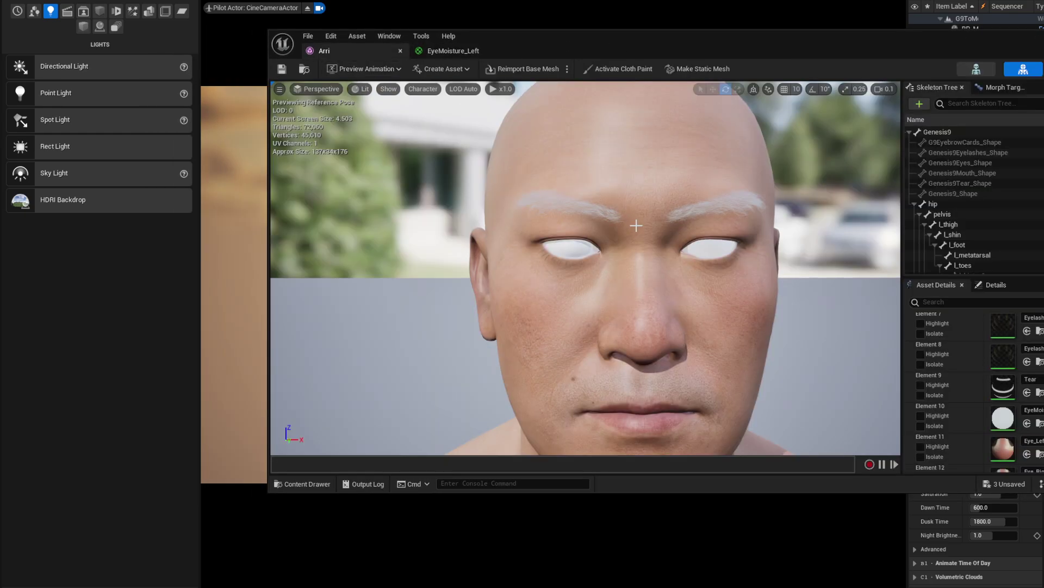
double_click(1005, 419)
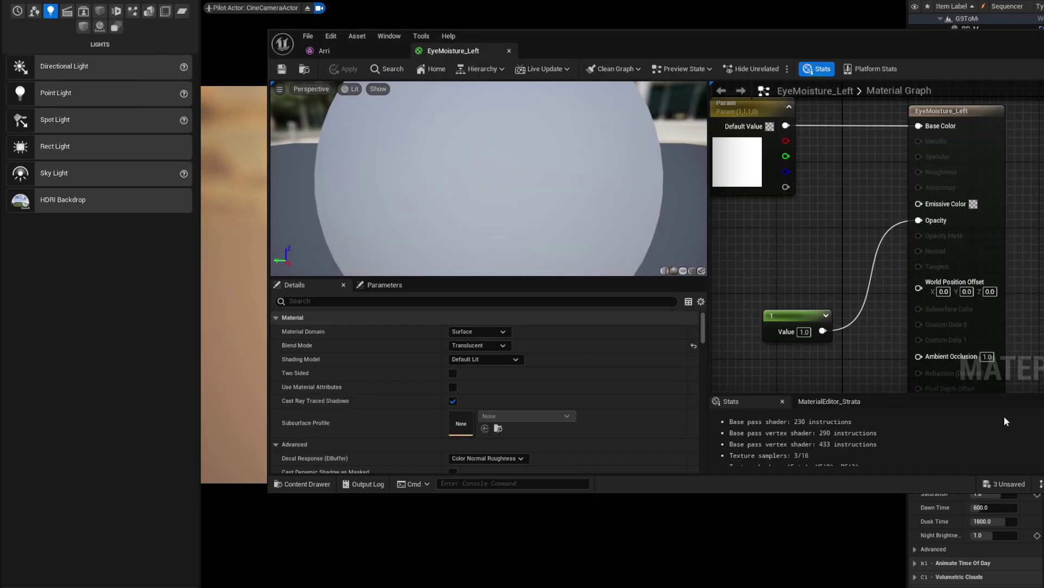
Step: Convert the Opacity constant to a parameter named Eyecover and apply the change
right_click(799, 334)
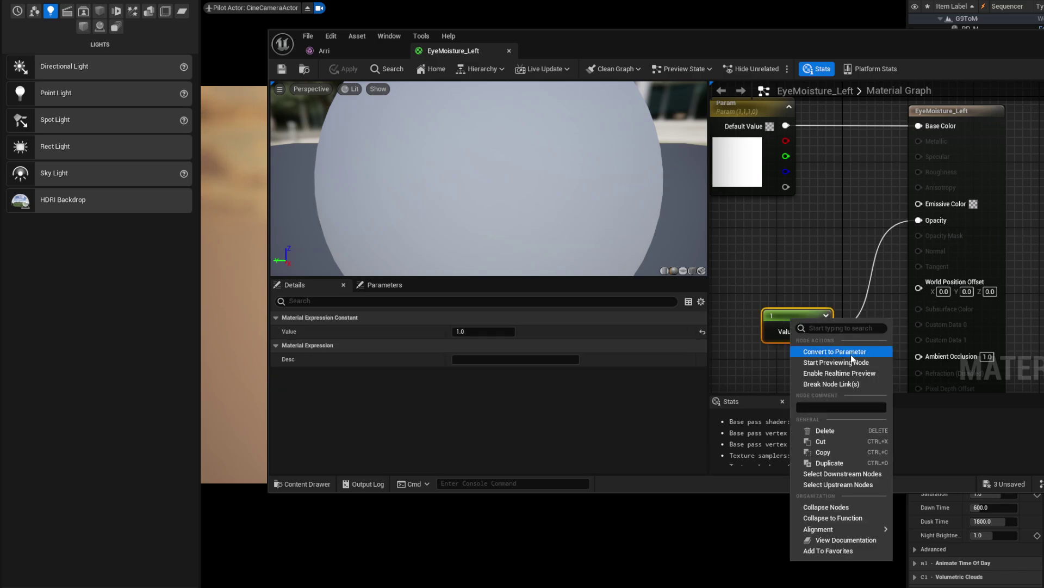
left_click(813, 352)
key("Return")
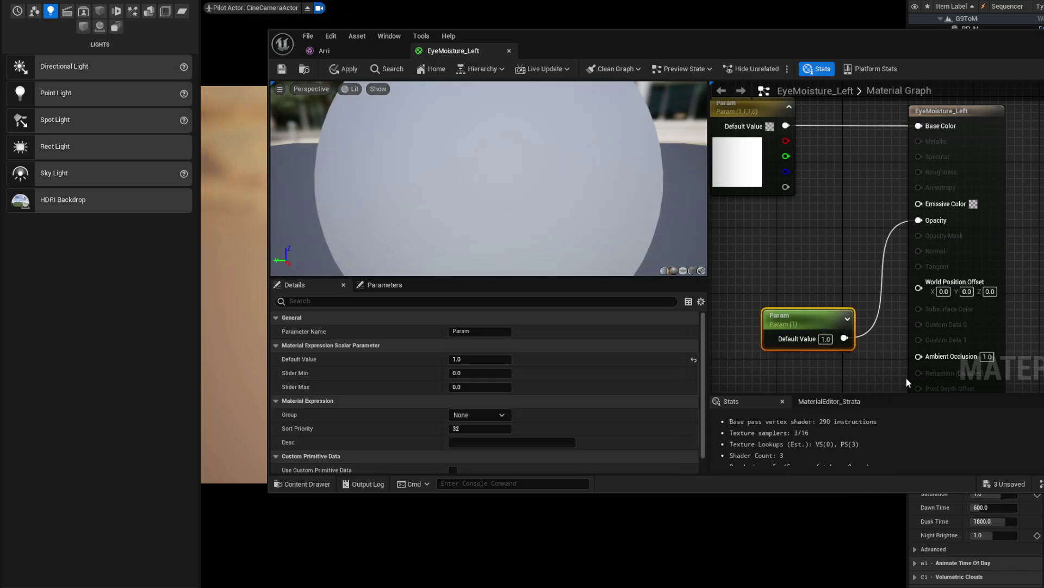
left_click(478, 331)
type("Eyecover")
key("Return")
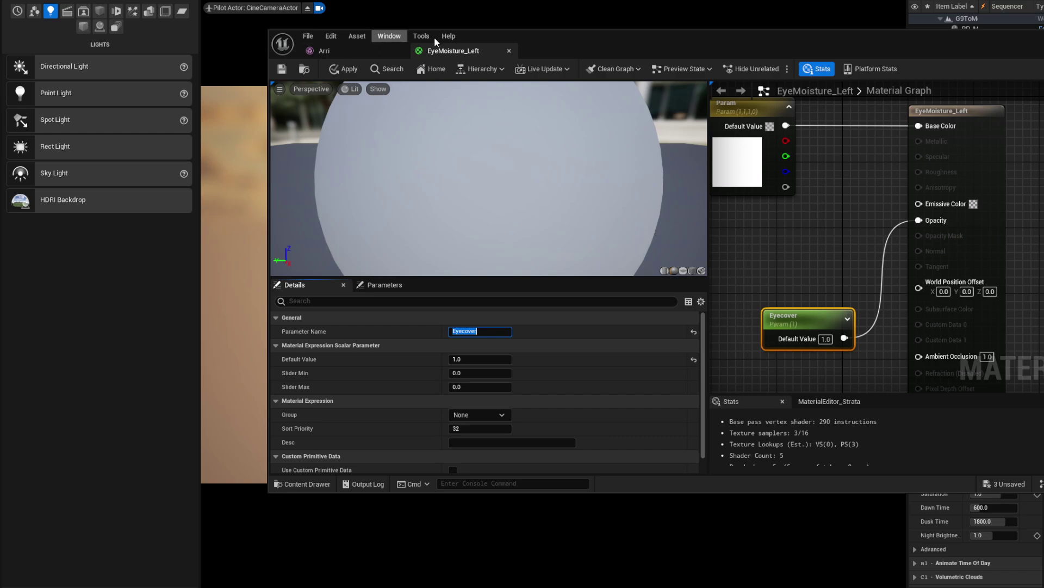
left_click(348, 71)
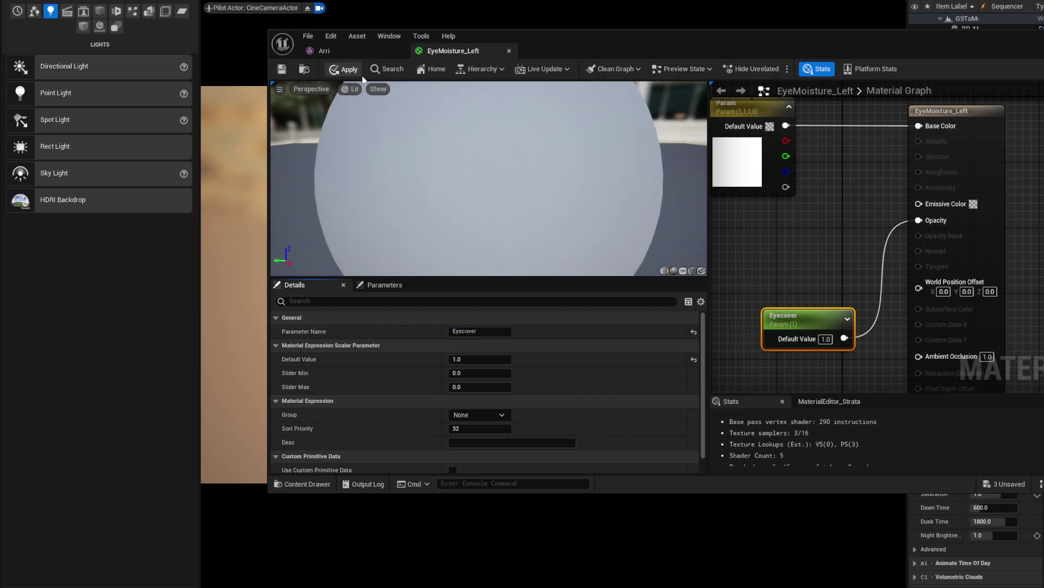
left_click(323, 52)
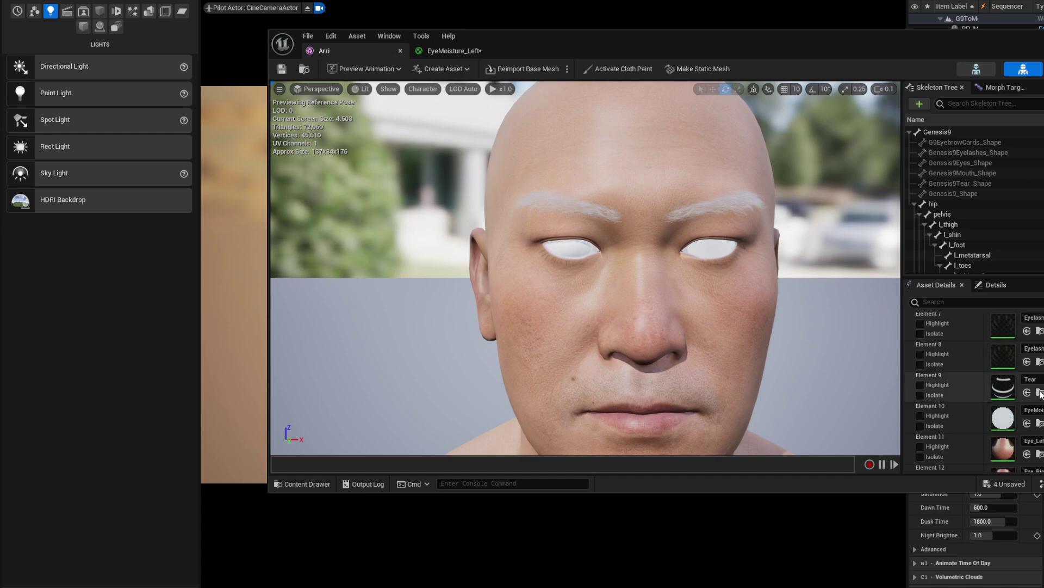
Step: Set Eyecover's default value to 0.0, apply, and check the Arri preview
double_click(1004, 421)
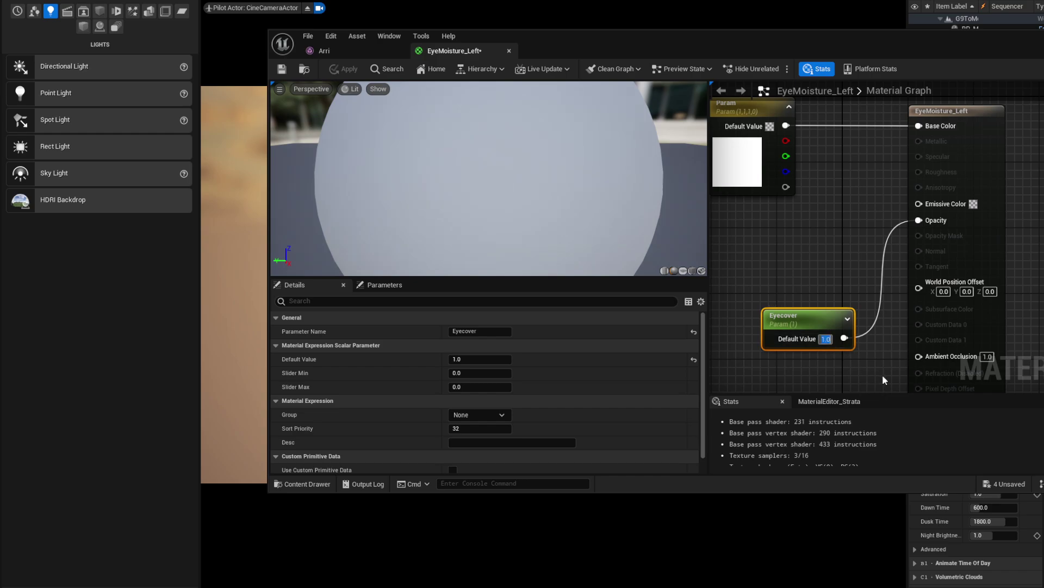
type("0")
key("Return")
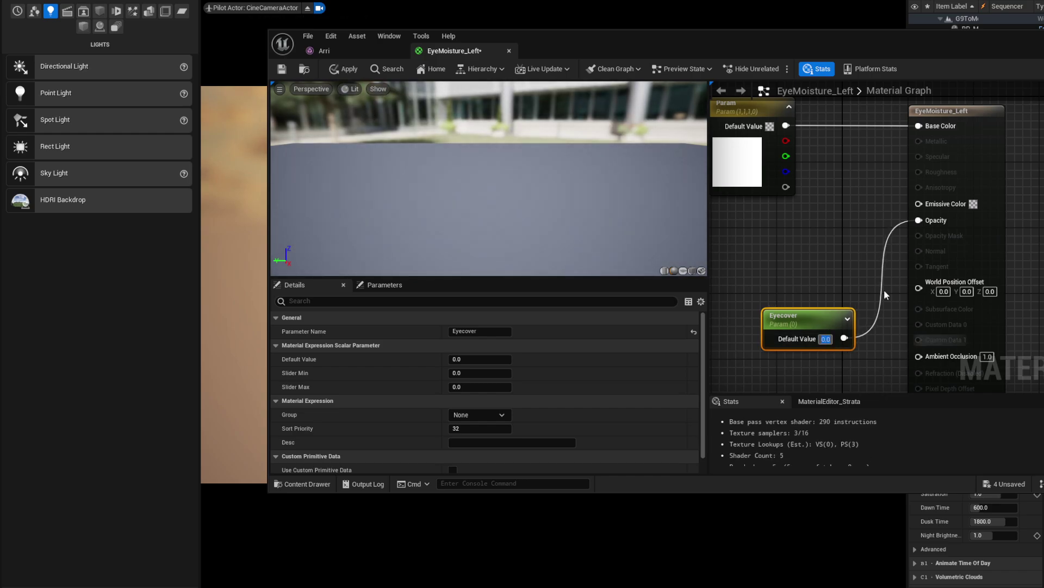
left_click(341, 68)
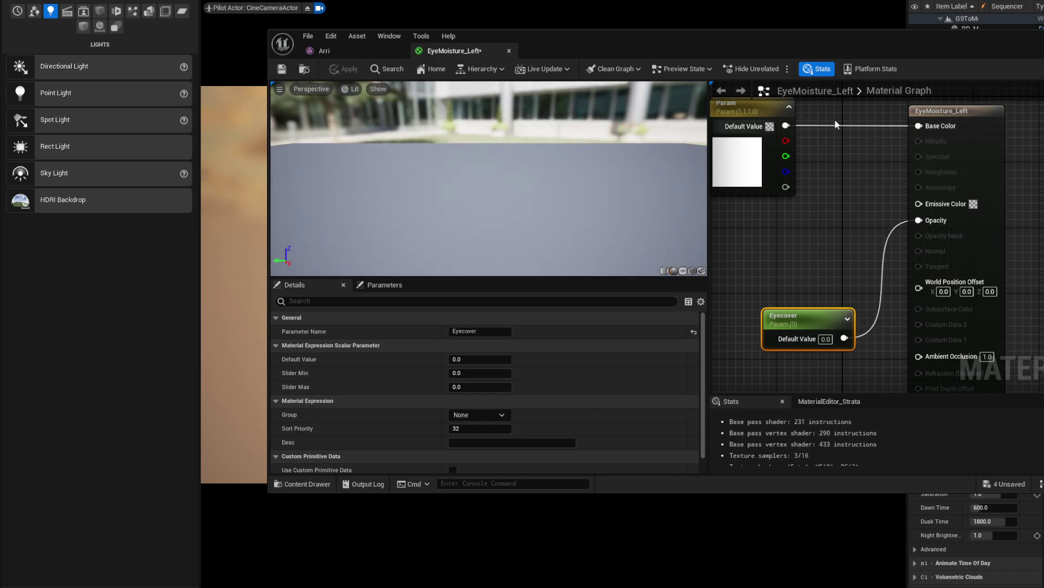
left_click_drag(985, 46, 879, 51)
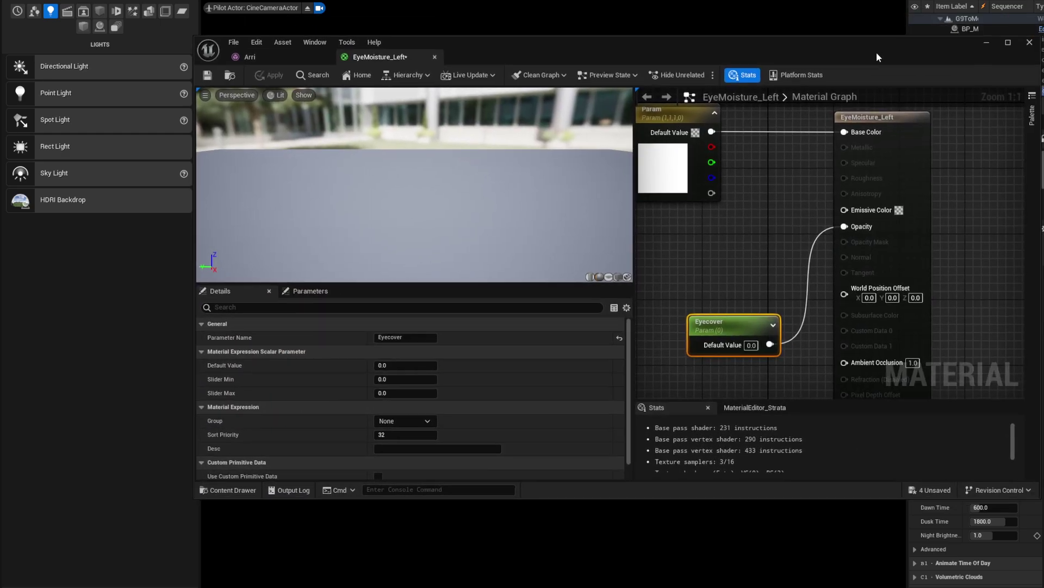
left_click(274, 57)
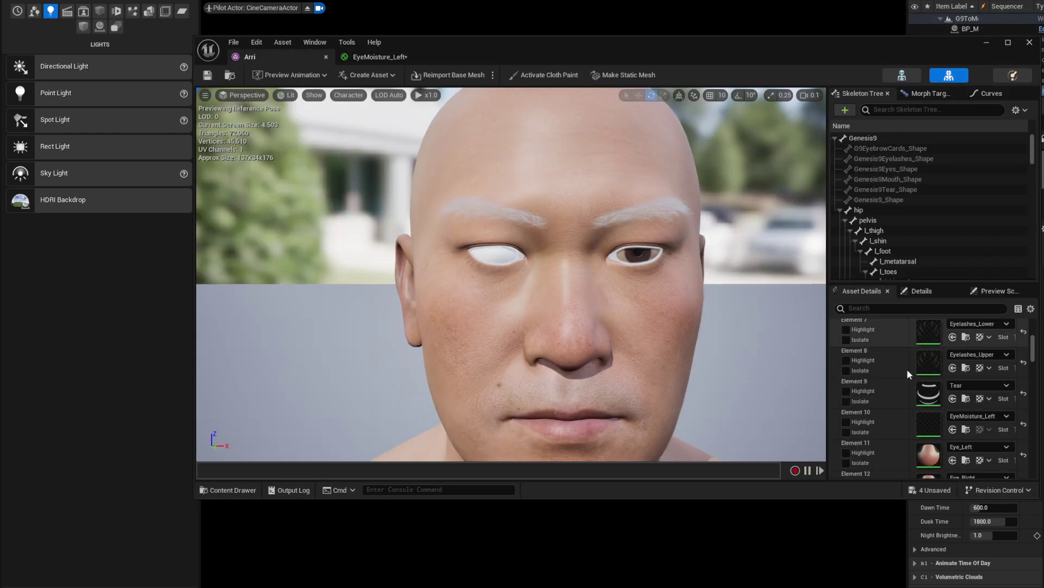
Step: Open EyeMoisture_Right and wire a new 0.0 constant into its Opacity input
scroll(924, 403, "down", 3)
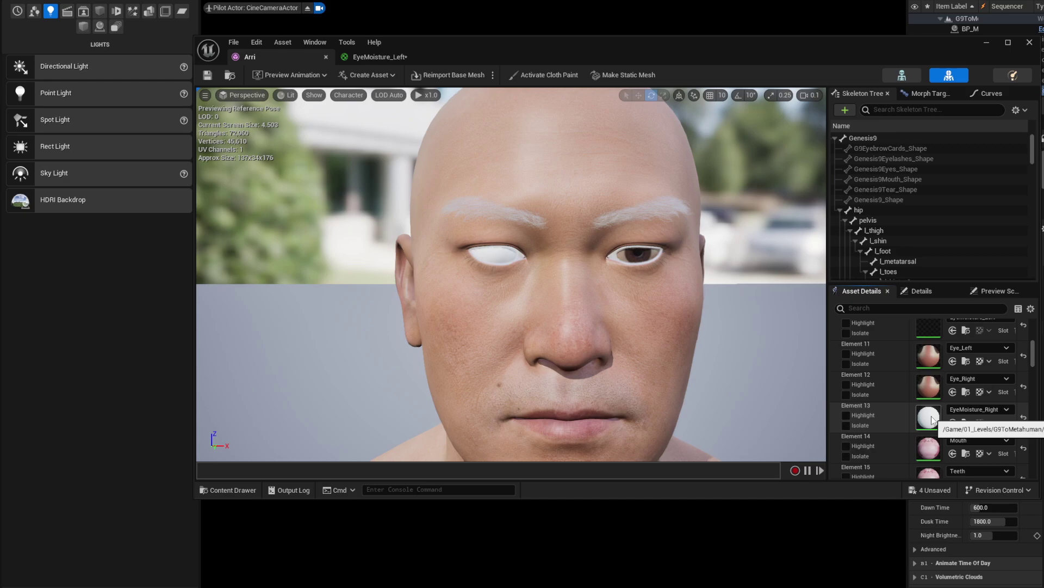
double_click(930, 418)
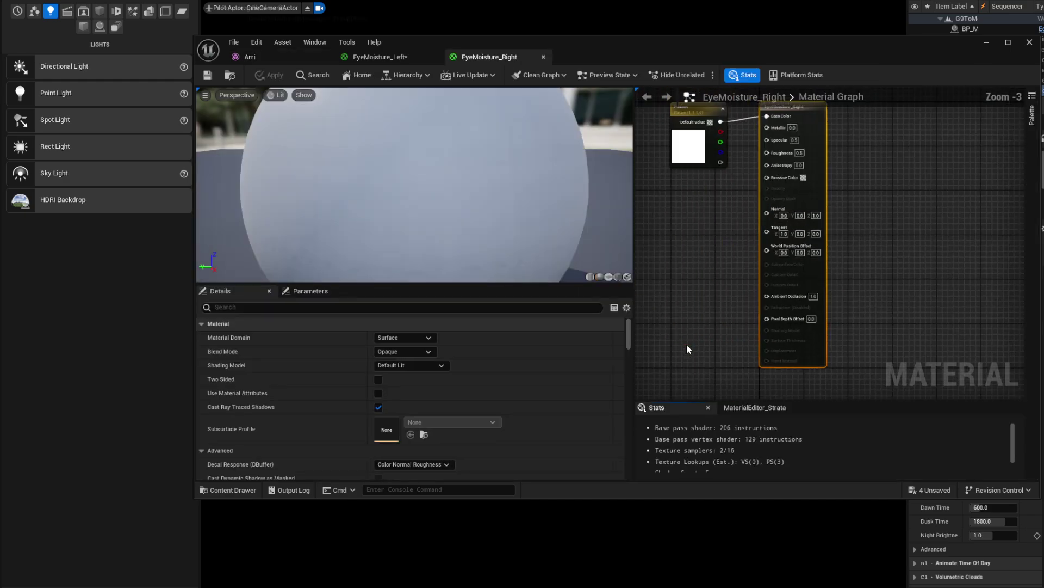
right_click(738, 246)
left_click(720, 244)
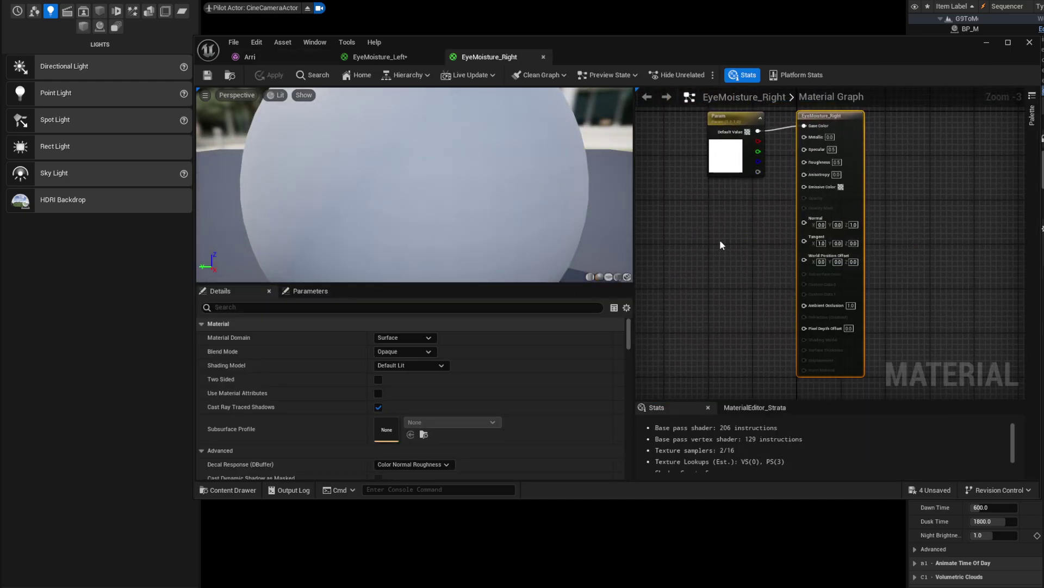
left_click(719, 239)
left_click_drag(761, 256, 803, 198)
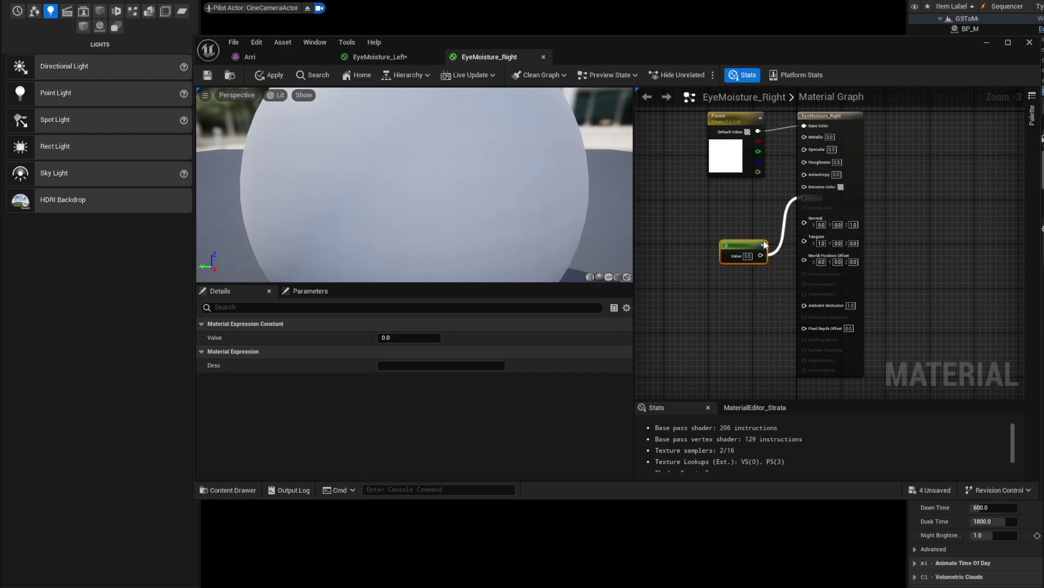
Step: Set EyeMoisture_Right's Blend Mode to Translucent and view both eyes in the Arri preview
left_click(816, 115)
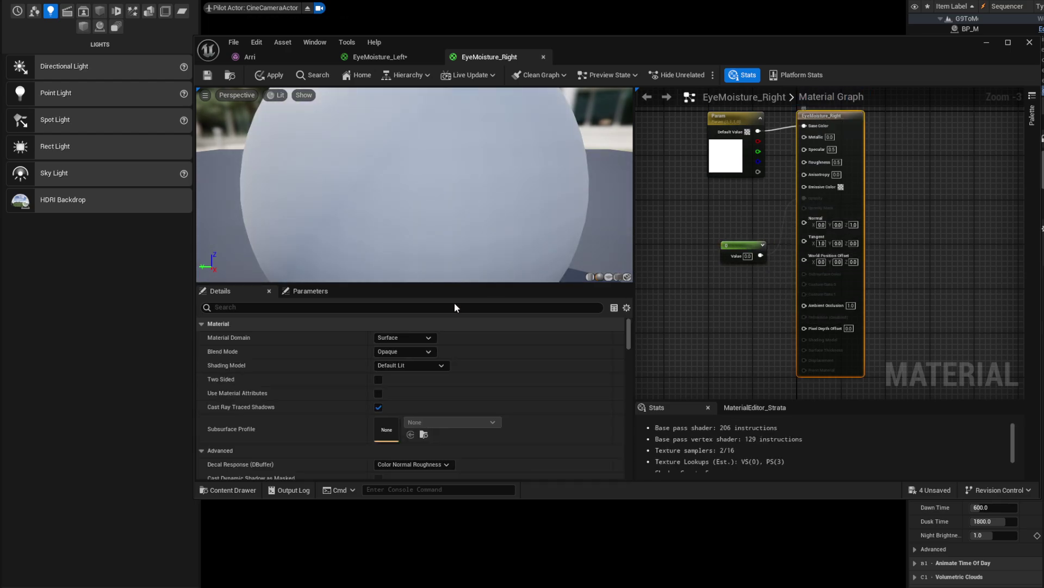
left_click(405, 352)
left_click(400, 381)
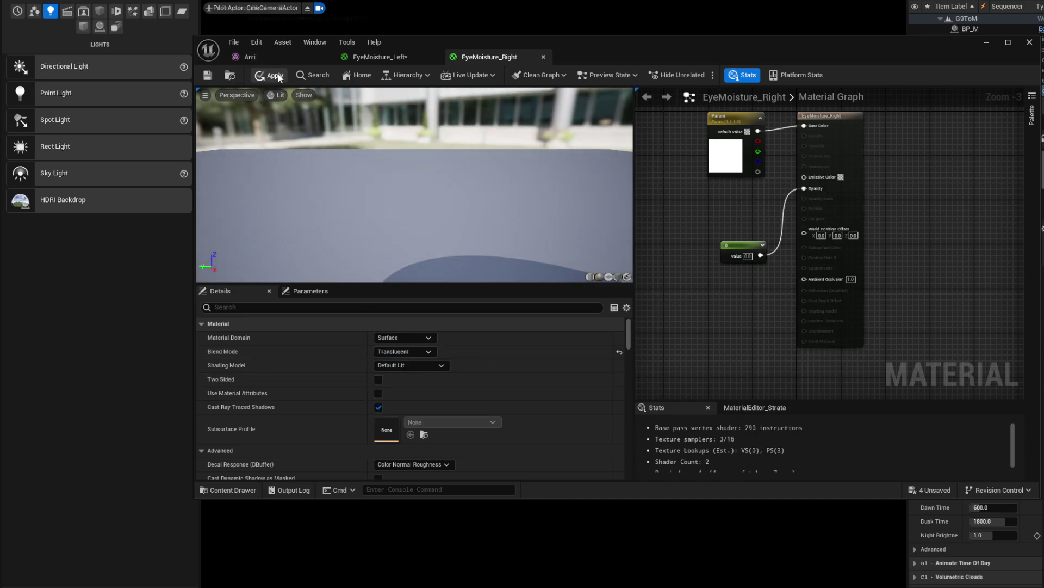
left_click(251, 57)
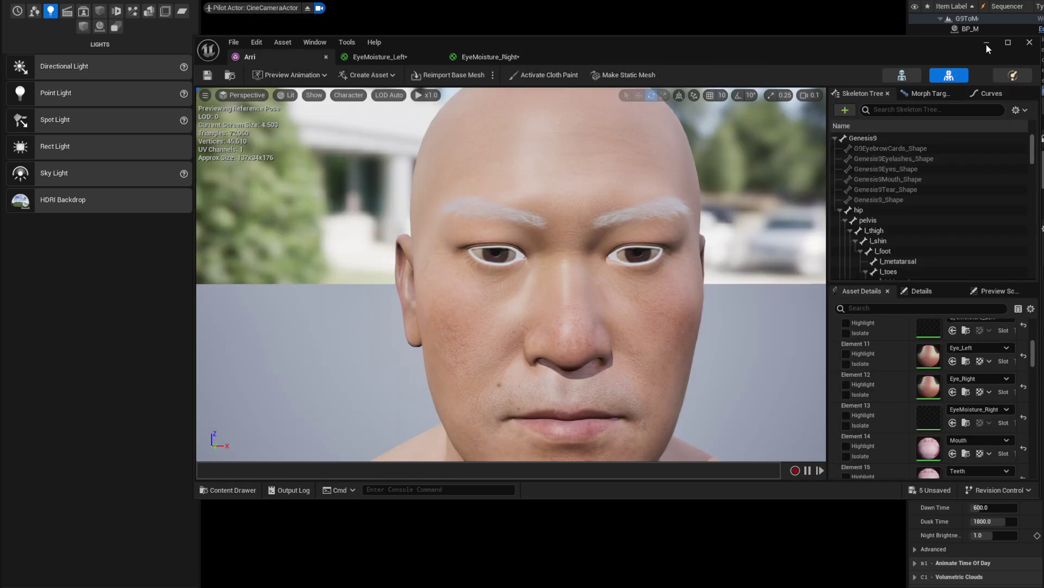
Step: Close the Arri mesh editor and open the MI_Arii2 MetaHuman Identity asset
left_click(1031, 42)
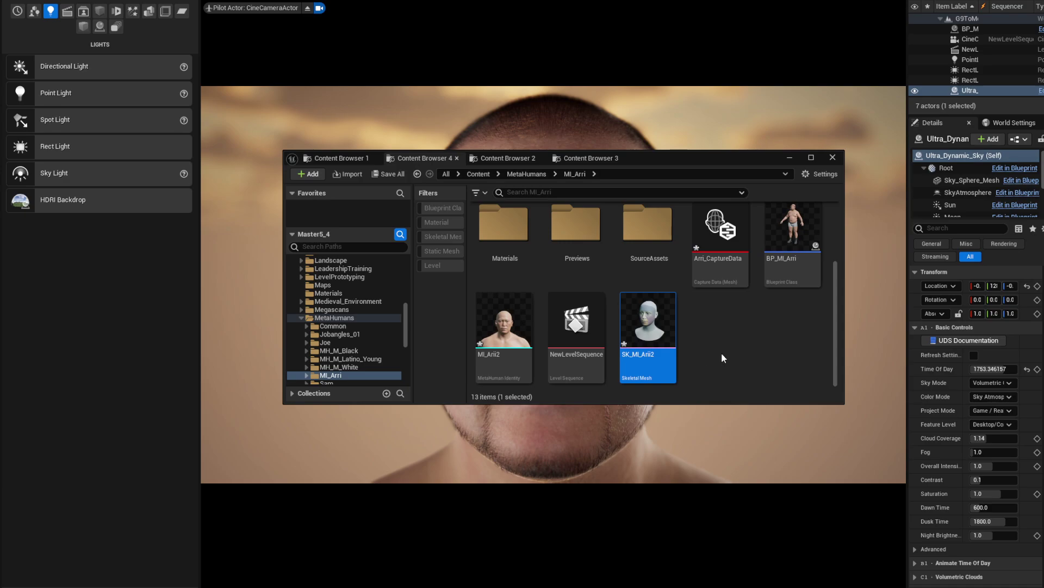
left_click(719, 354)
left_click(504, 326)
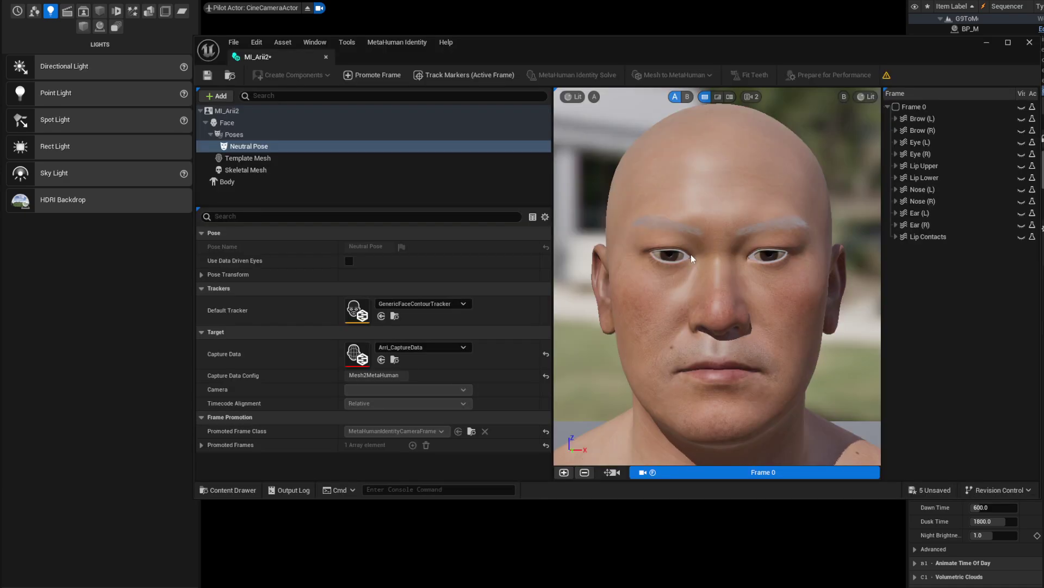
left_click(380, 75)
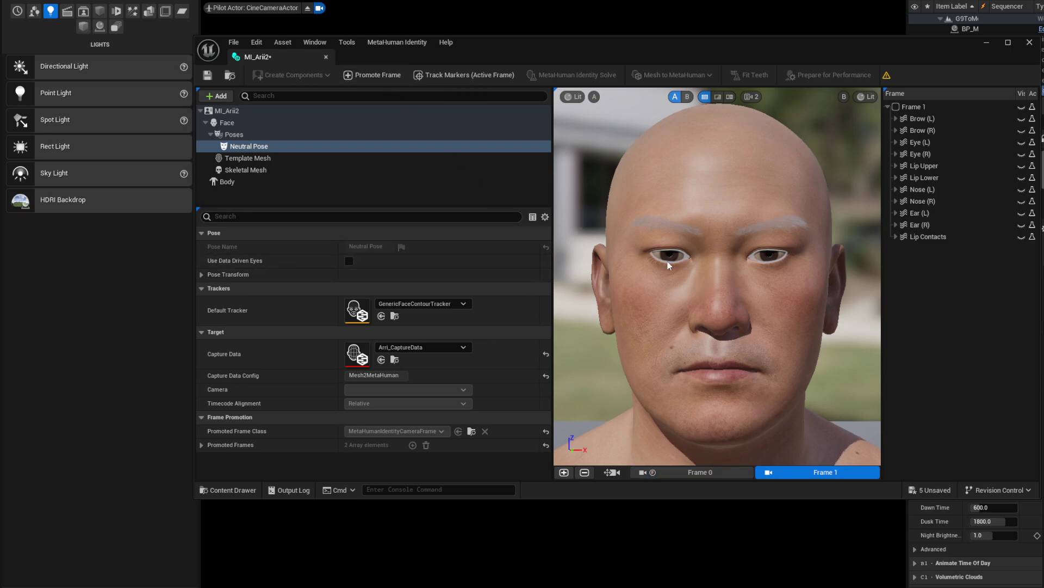
left_click(375, 75)
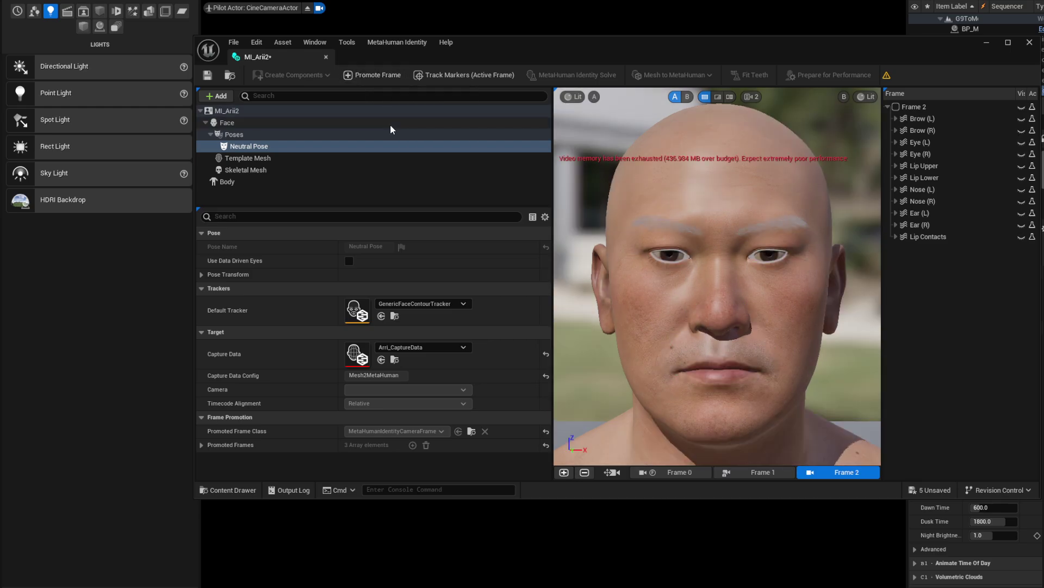
left_click(460, 75)
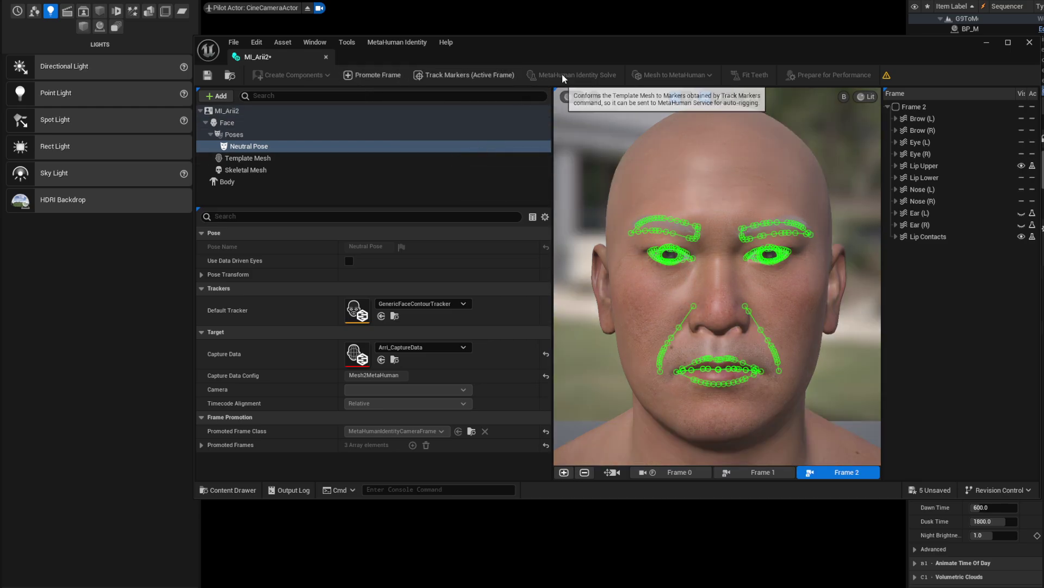
mouse_move(888, 79)
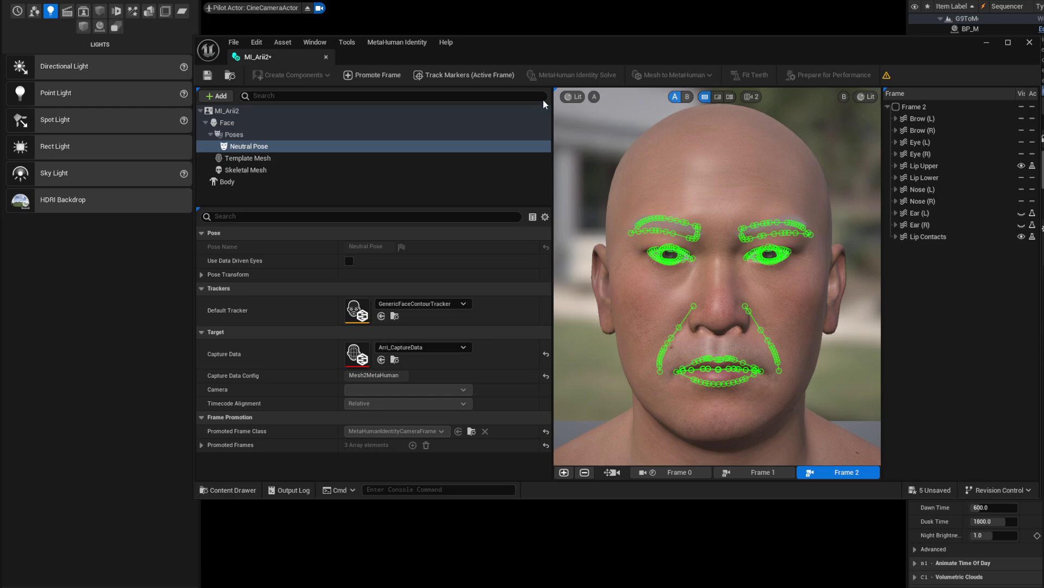
Step: Demote Frames 2, 1 and 0, then promote a new Frame 0 and track its markers
left_click(680, 472)
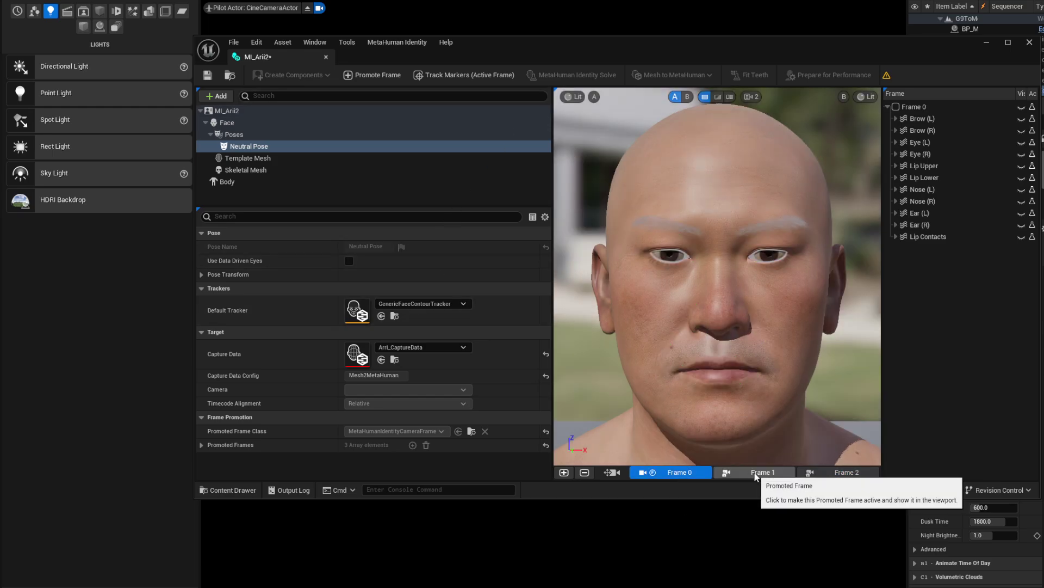
left_click(842, 473)
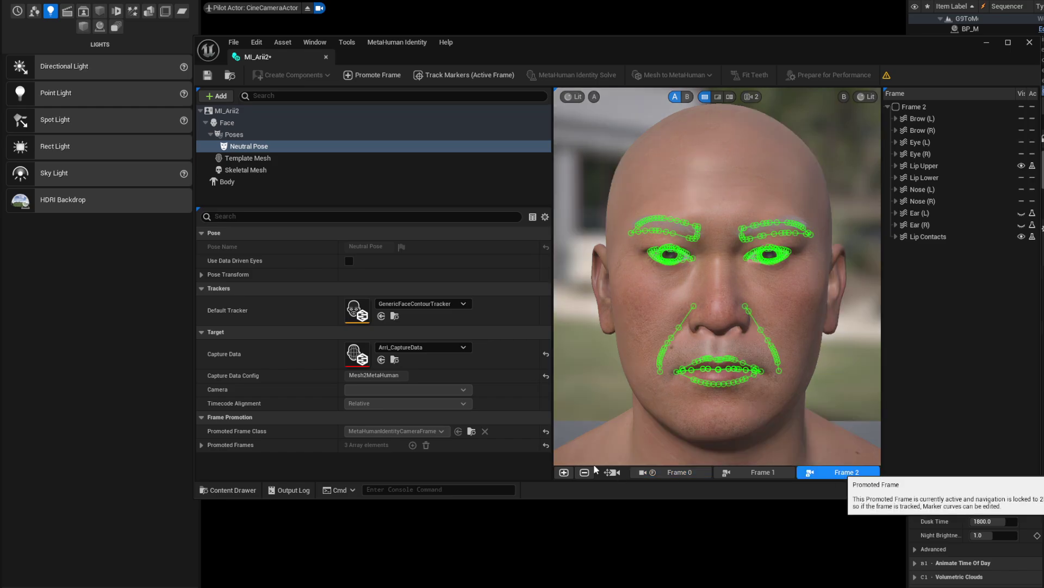
left_click(583, 472)
left_click(582, 473)
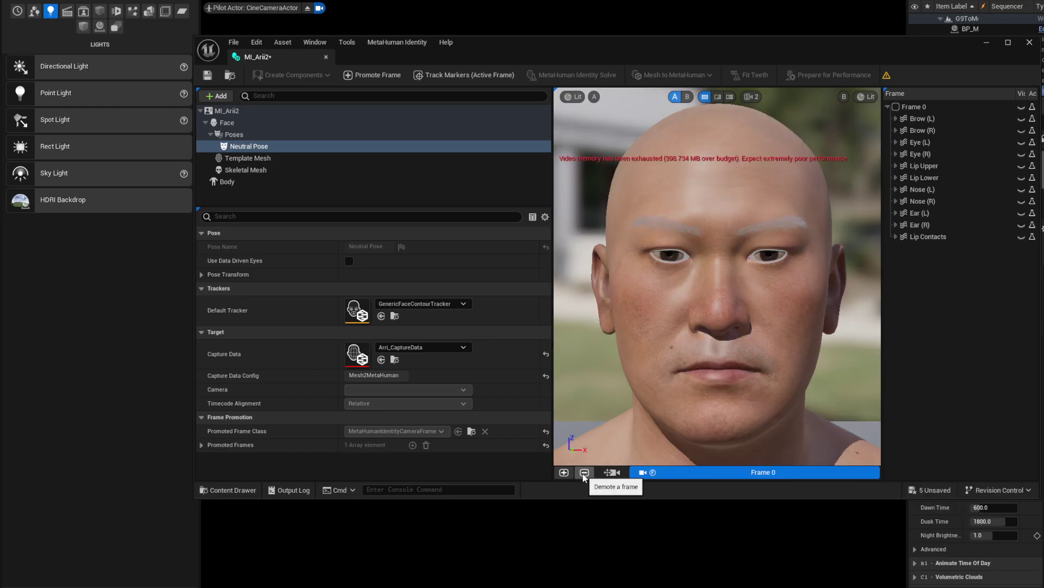
left_click(582, 473)
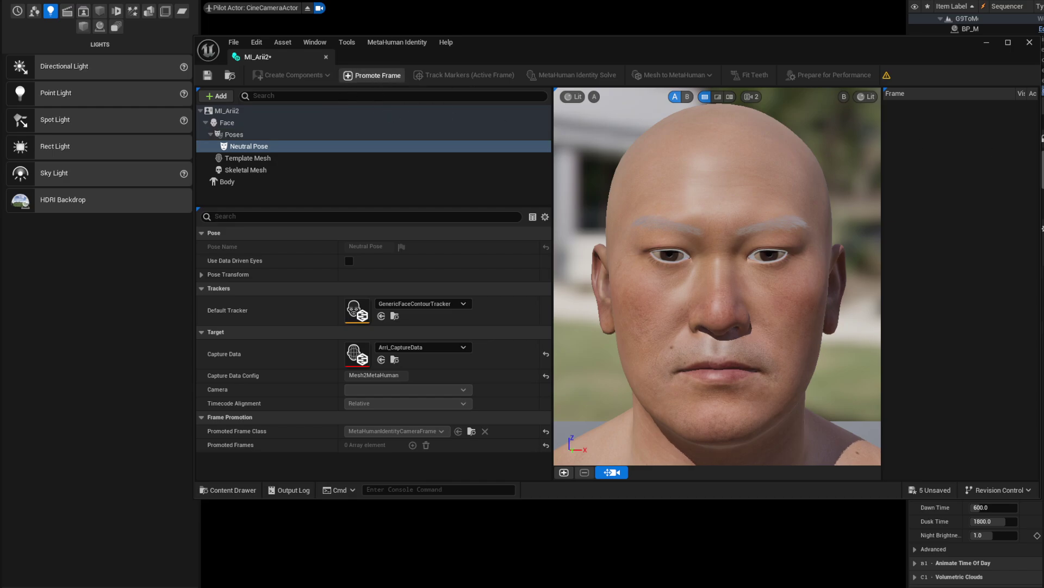
left_click(372, 75)
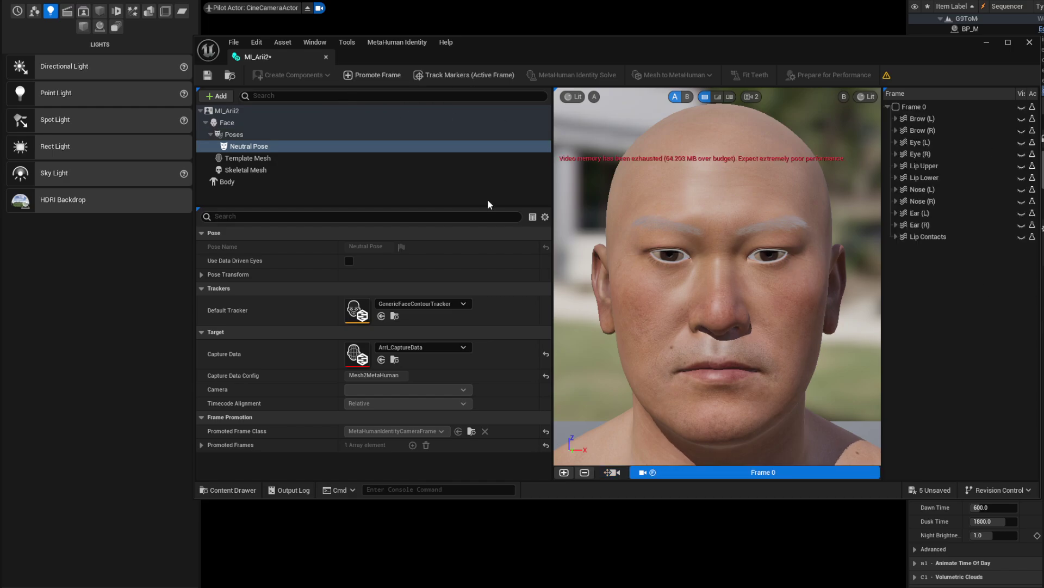
left_click(464, 76)
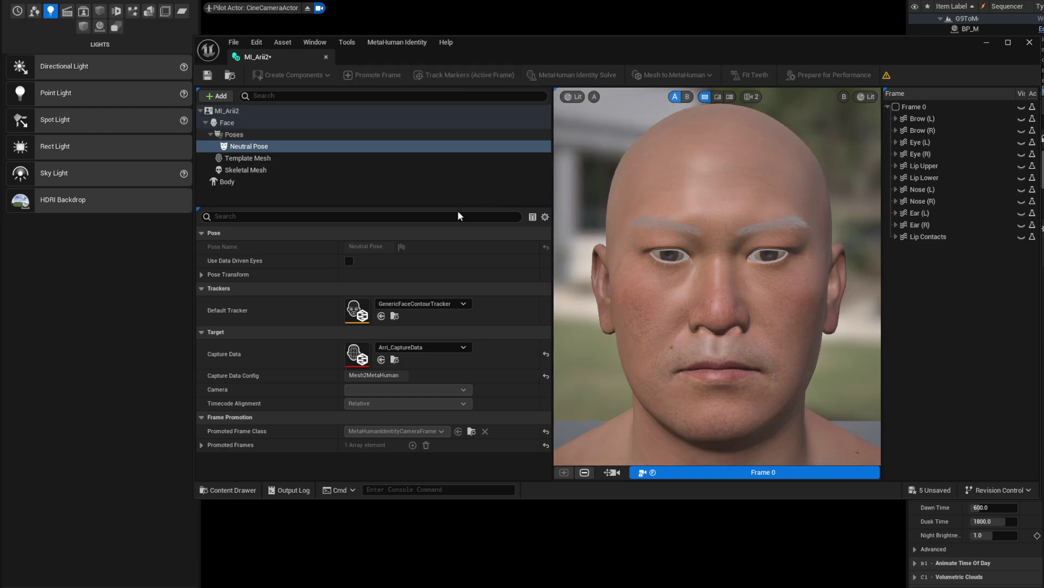
Step: Solve MI_Arii2 to its markers; the full MetaHuman auto-rig fails without a body preset
left_click(576, 78)
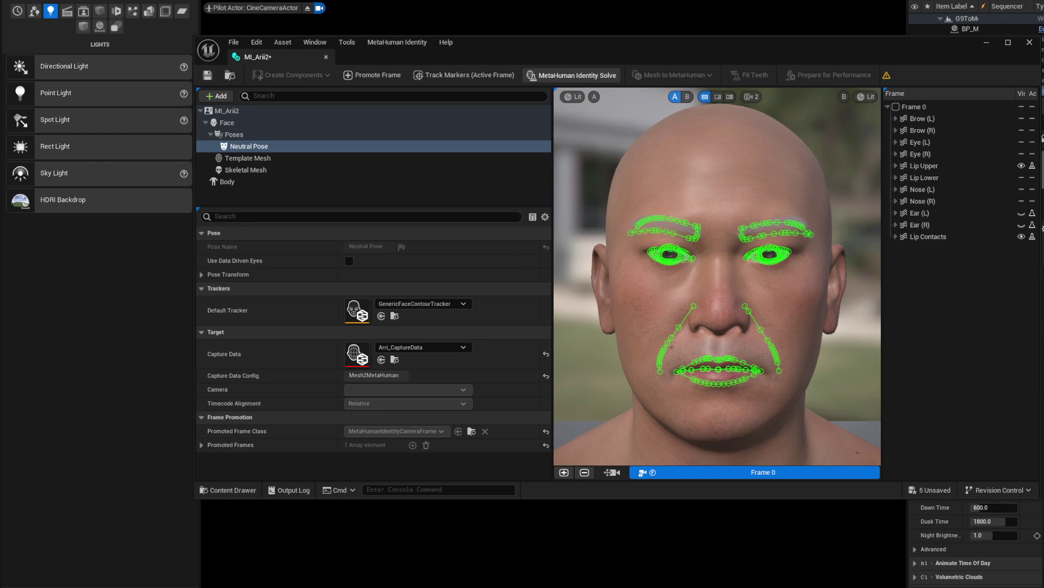
left_click(697, 77)
left_click(707, 103)
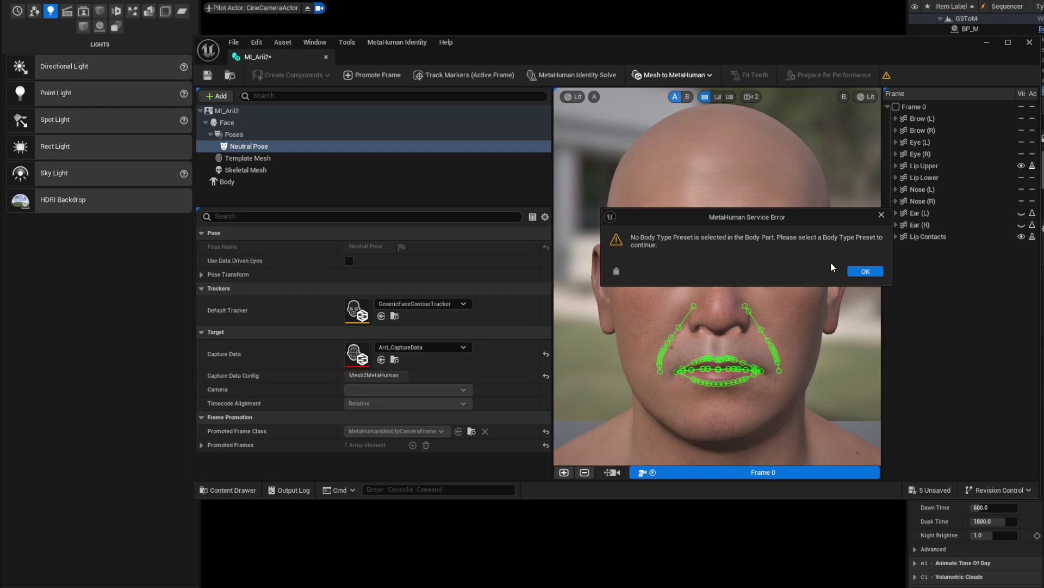
left_click(882, 215)
Step: Choose a body type preset, auto-rig as a full MetaHuman, and prepare for performance
left_click(235, 185)
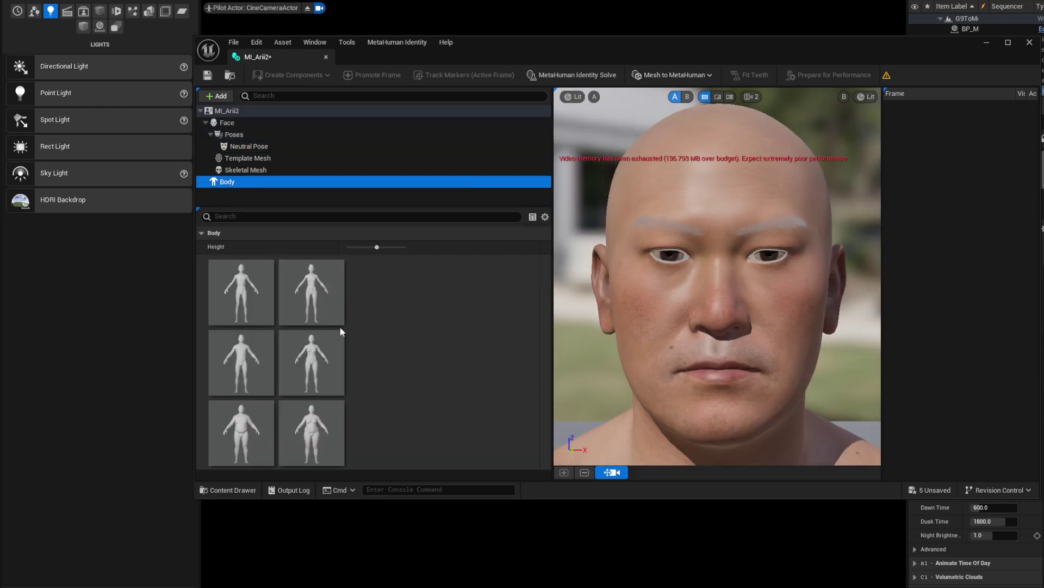
left_click(248, 425)
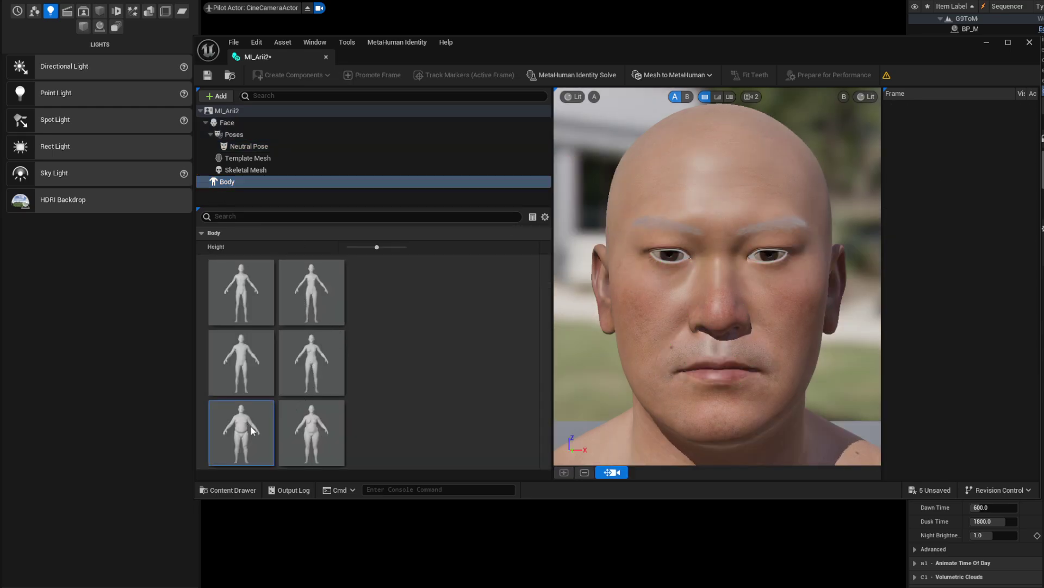
left_click(236, 138)
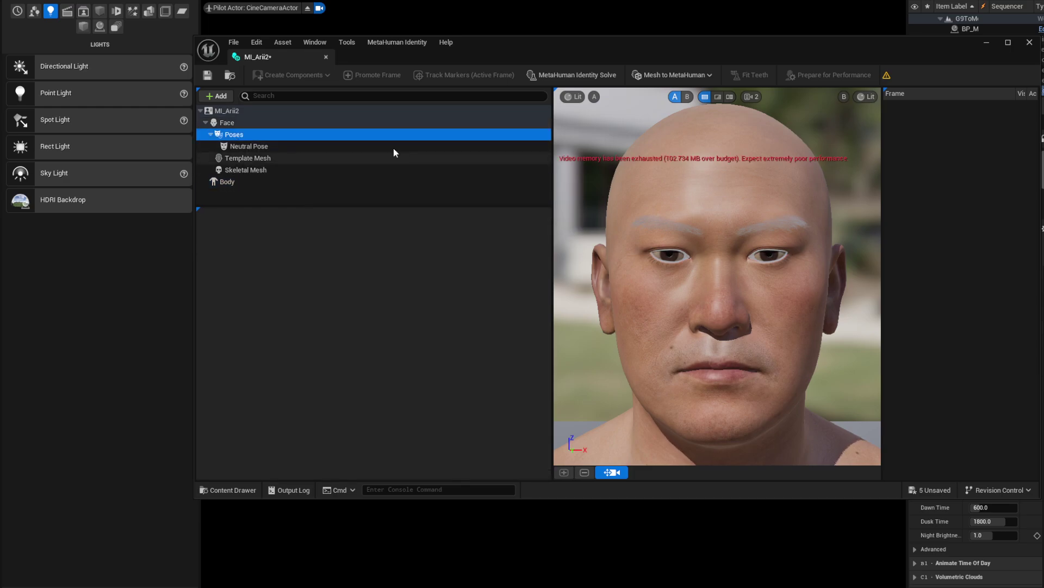
left_click(658, 75)
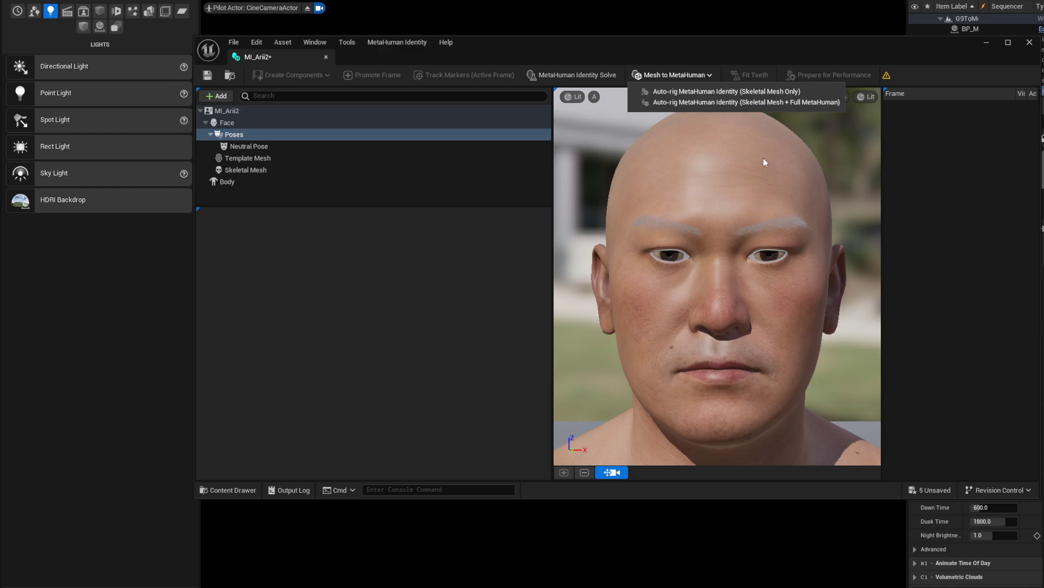
left_click(726, 105)
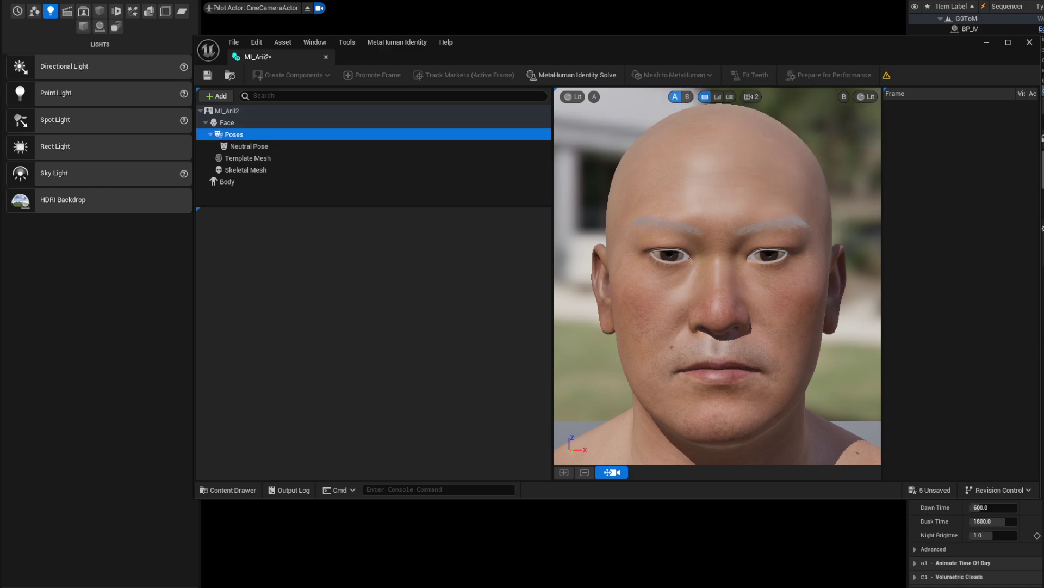
left_click(743, 244)
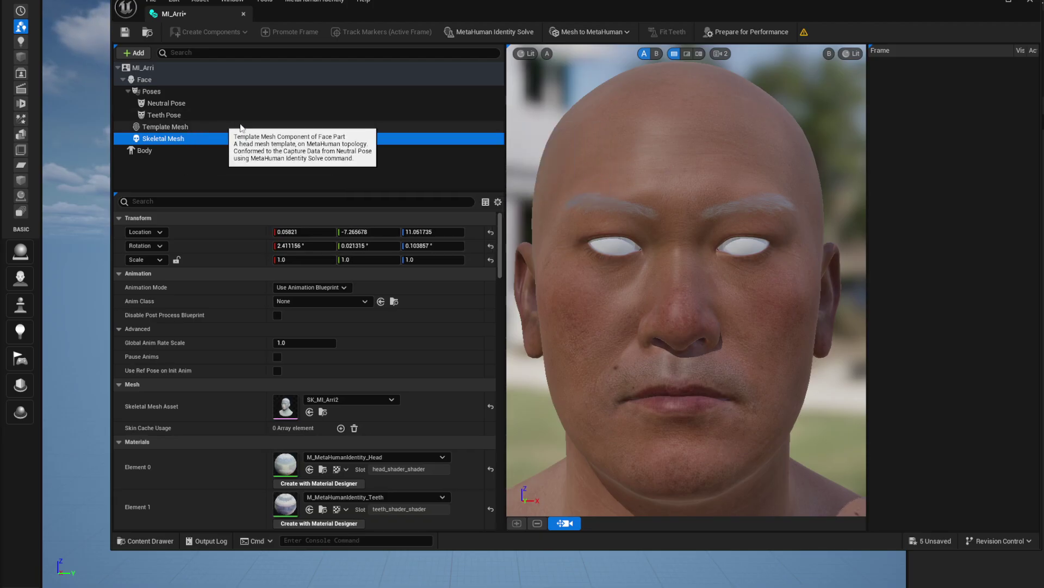
left_click(742, 34)
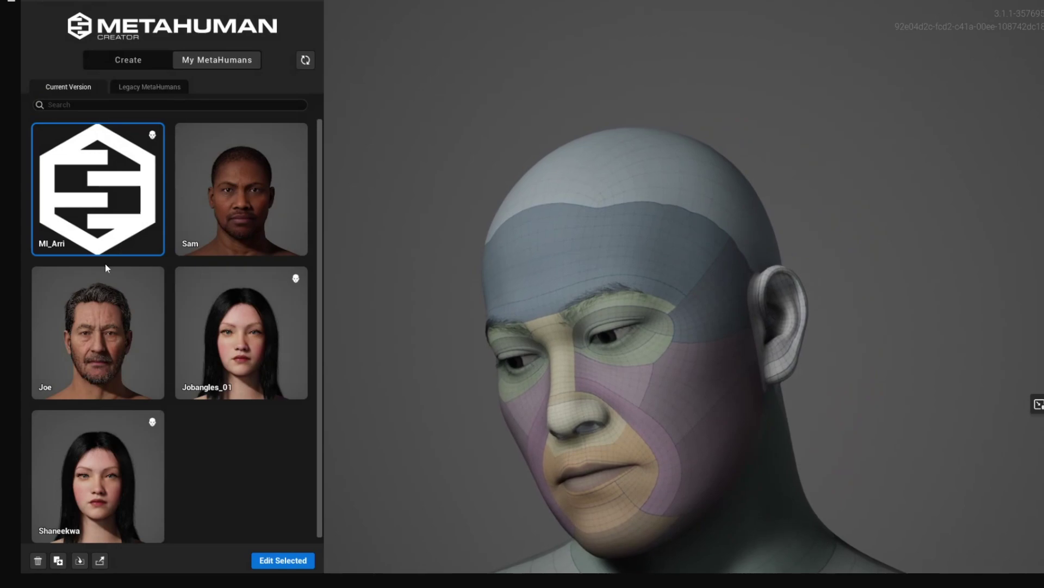
Step: Open MI_Arri for editing and assign it a tan skin colour
left_click(290, 558)
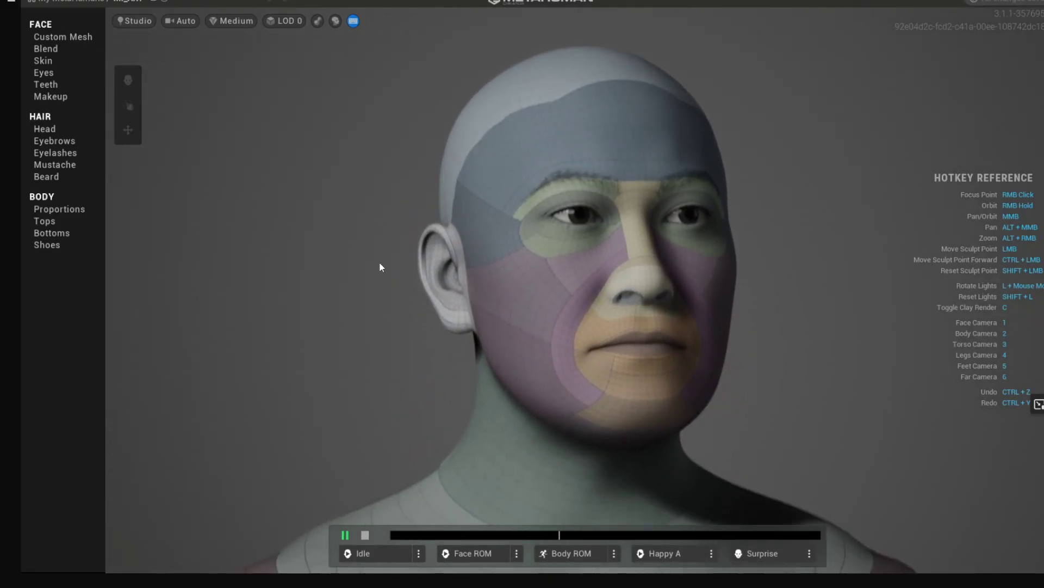
left_click(62, 36)
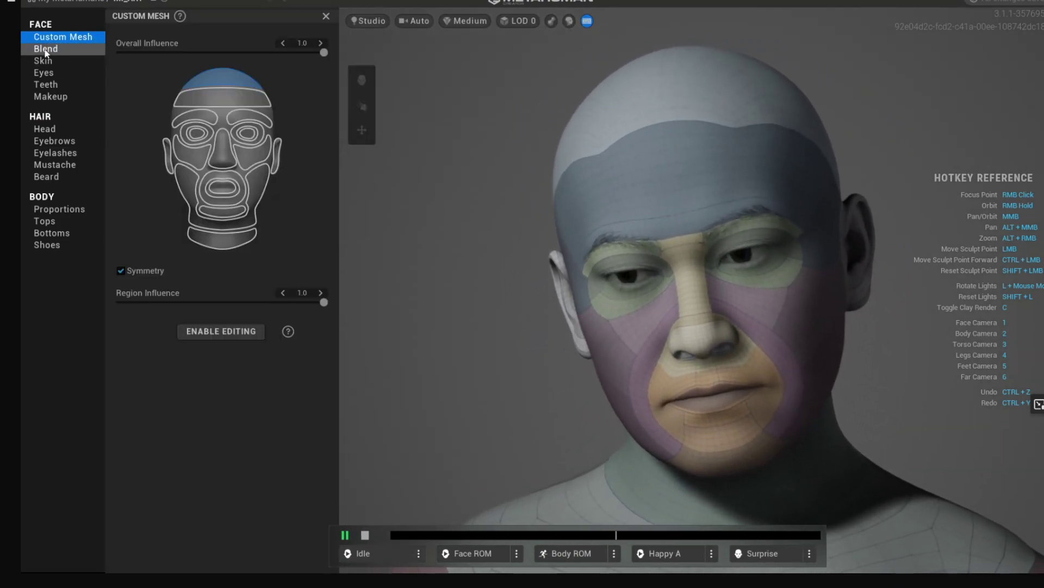
left_click(46, 50)
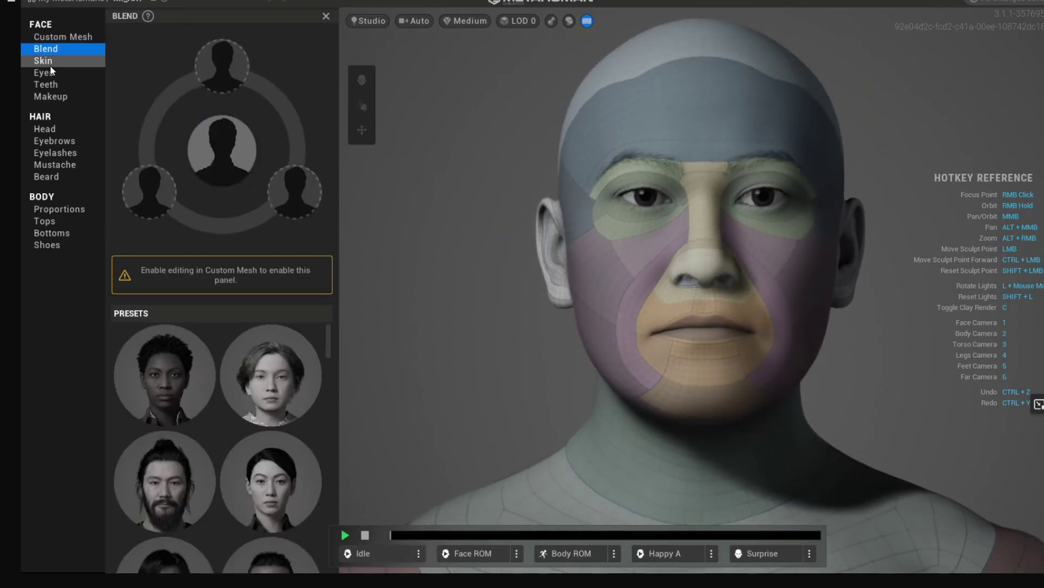
left_click(60, 61)
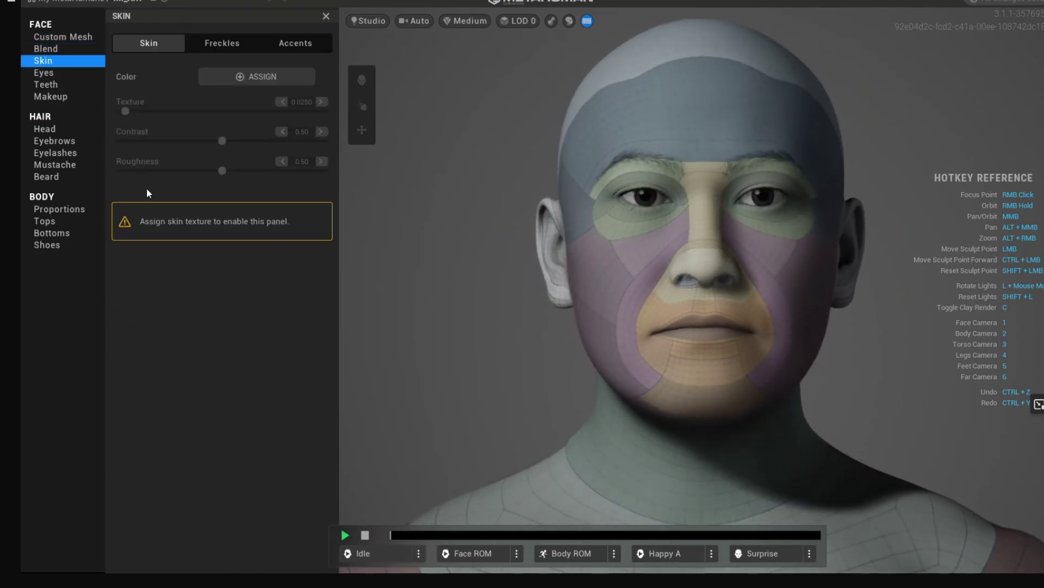
left_click(273, 75)
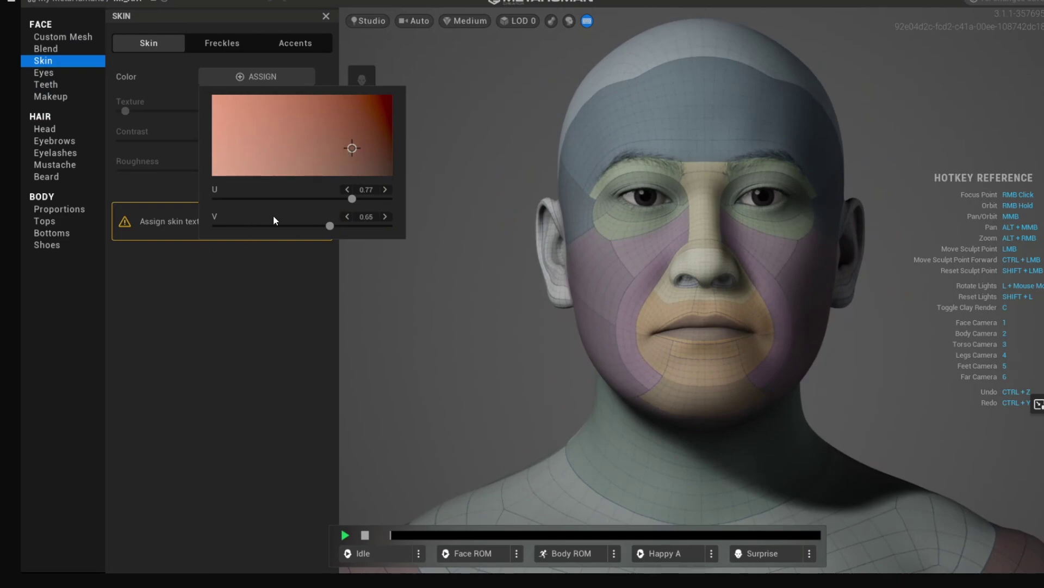
left_click(340, 147)
left_click(345, 143)
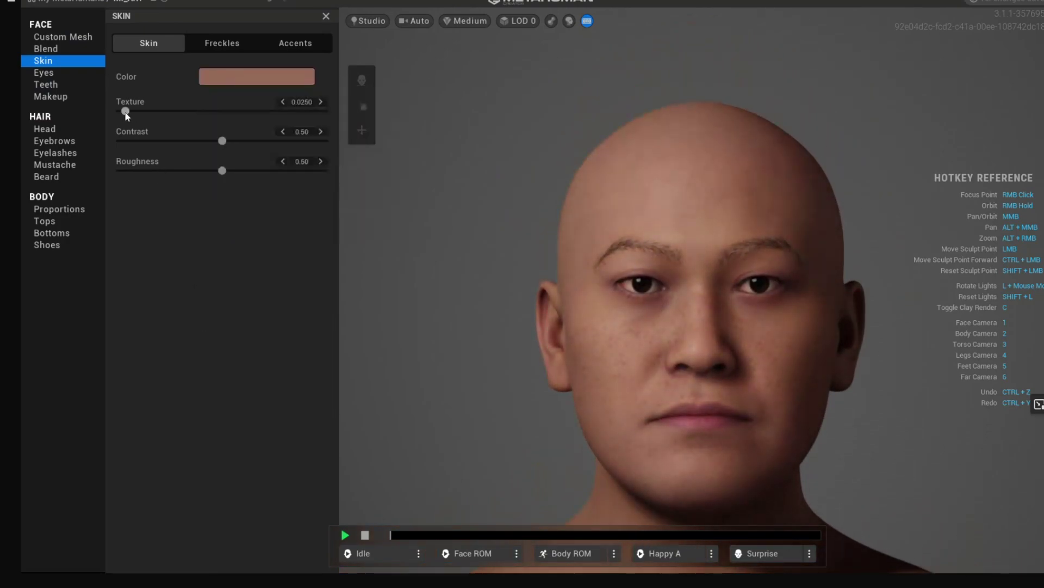
Step: Raise skin Texture to 0.6809, close the jaw, and set teeth Upper Shift to -0.81
left_click_drag(128, 111, 259, 111)
scroll(742, 349, "up", 5)
left_click(465, 21)
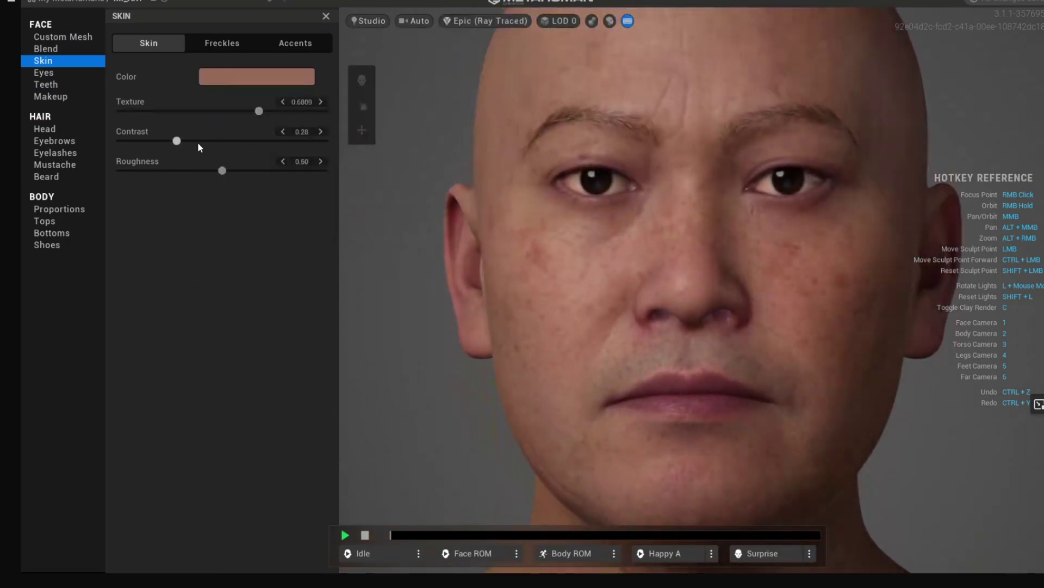
left_click(44, 72)
left_click(45, 85)
left_click(120, 412)
left_click(163, 199)
left_click(137, 233)
left_click_drag(278, 203, 240, 202)
left_click(163, 200)
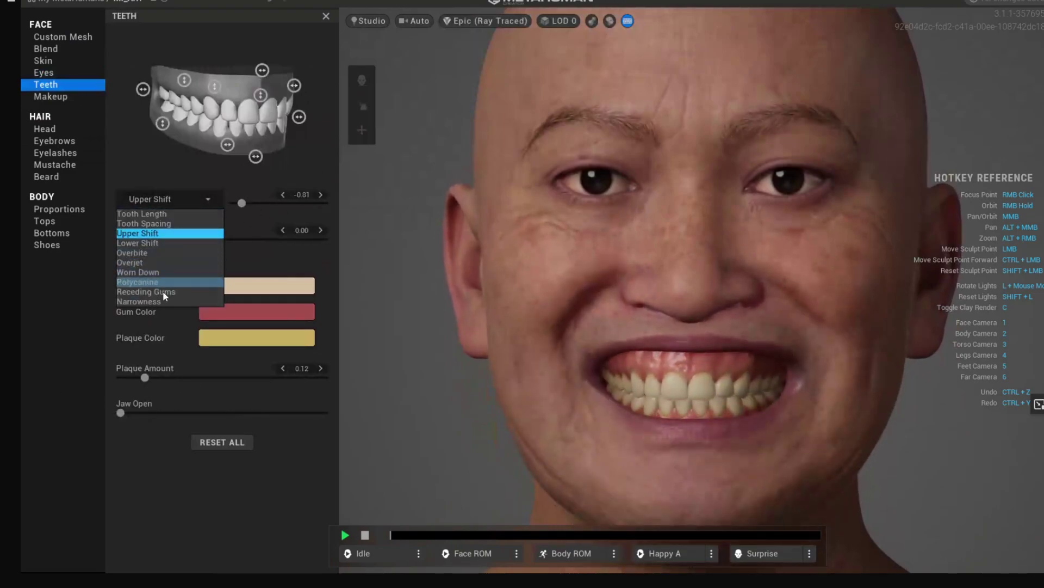
left_click(178, 312)
Step: Try several short hairstyles and settle on a buzz cut
left_click(51, 96)
left_click(44, 129)
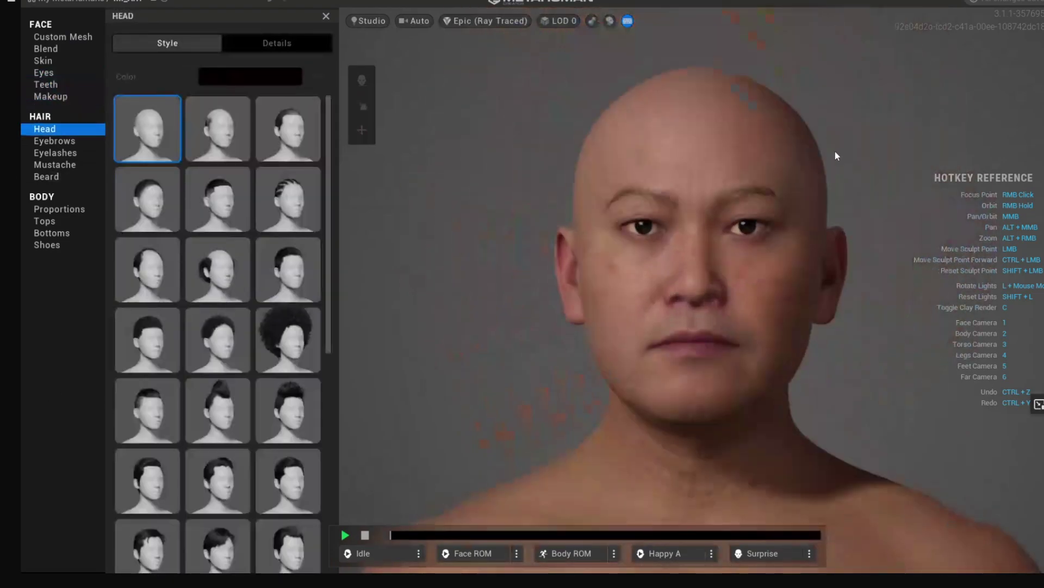
left_click(147, 338)
scroll(163, 348, "down", 3)
left_click(148, 325)
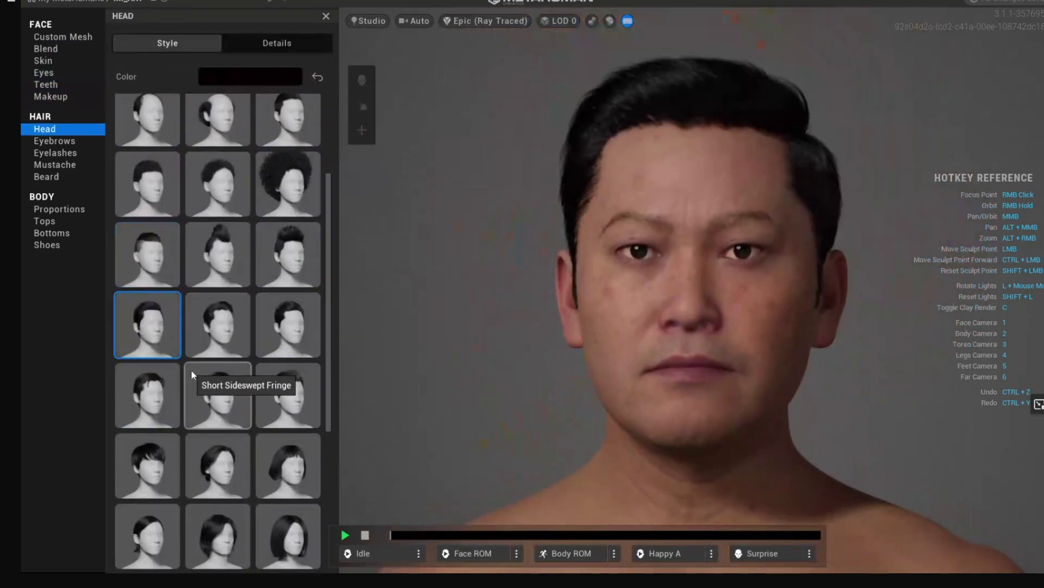
left_click(155, 390)
scroll(244, 245, "up", 5)
left_click(285, 142)
Step: Give MI_Arri a thin mustache and a stubble chin beard
left_click(54, 141)
left_click(48, 165)
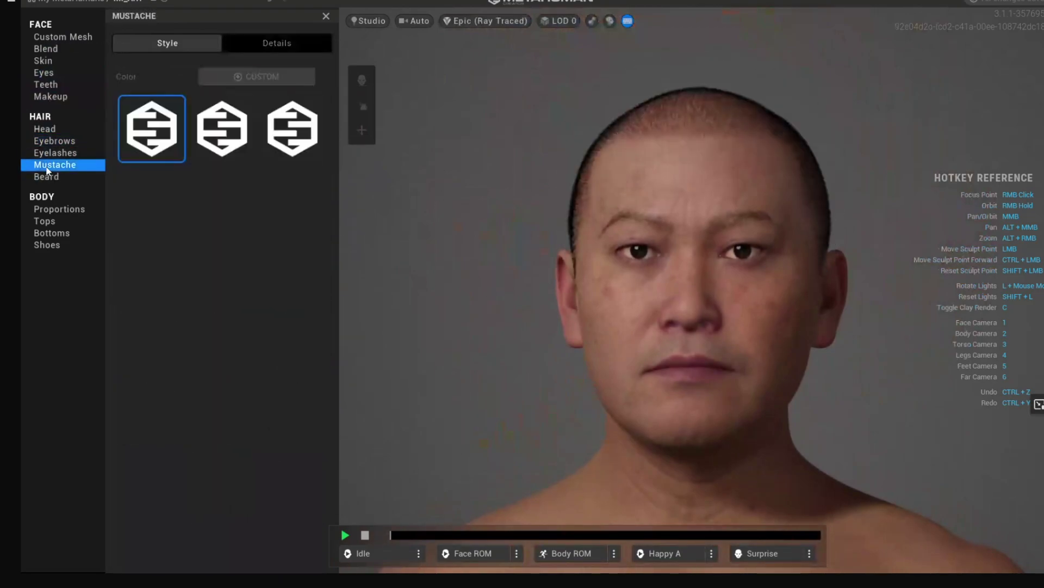
left_click(218, 188)
left_click(46, 176)
left_click(294, 129)
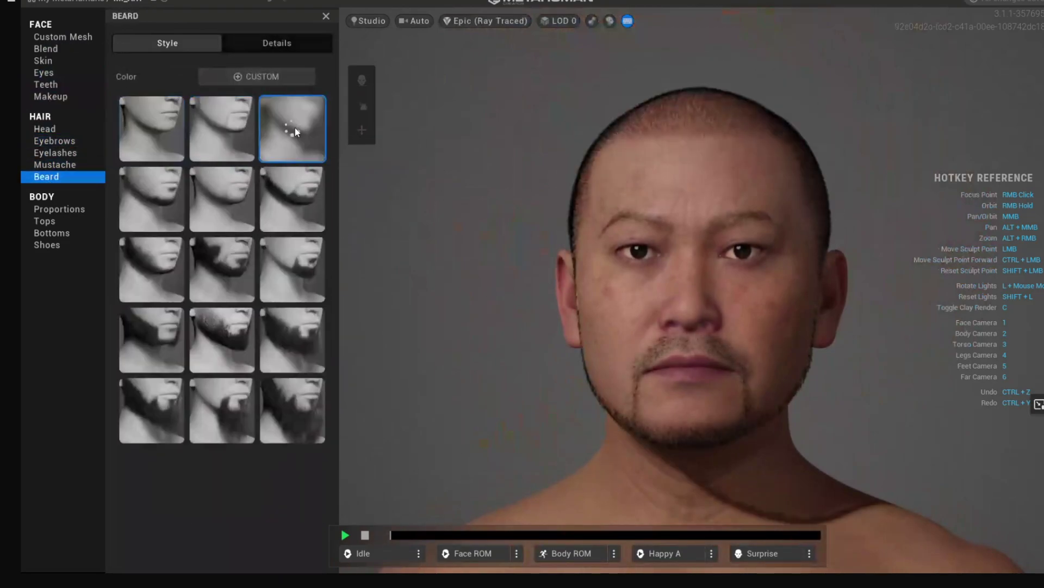
left_click(146, 192)
Step: Choose a heavier body proportion and put boots on the character
left_click(59, 209)
left_click(275, 232)
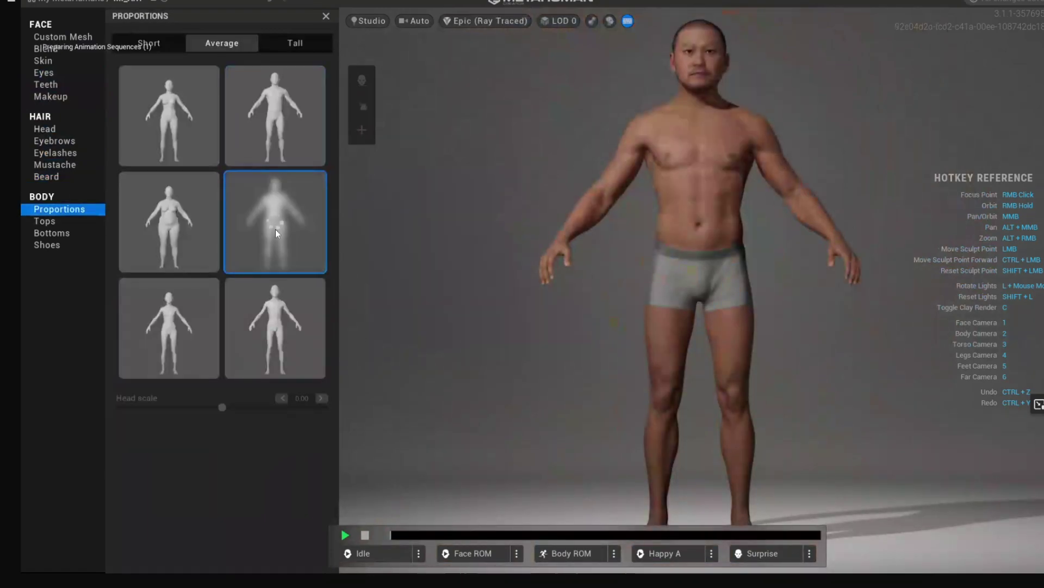
left_click(55, 246)
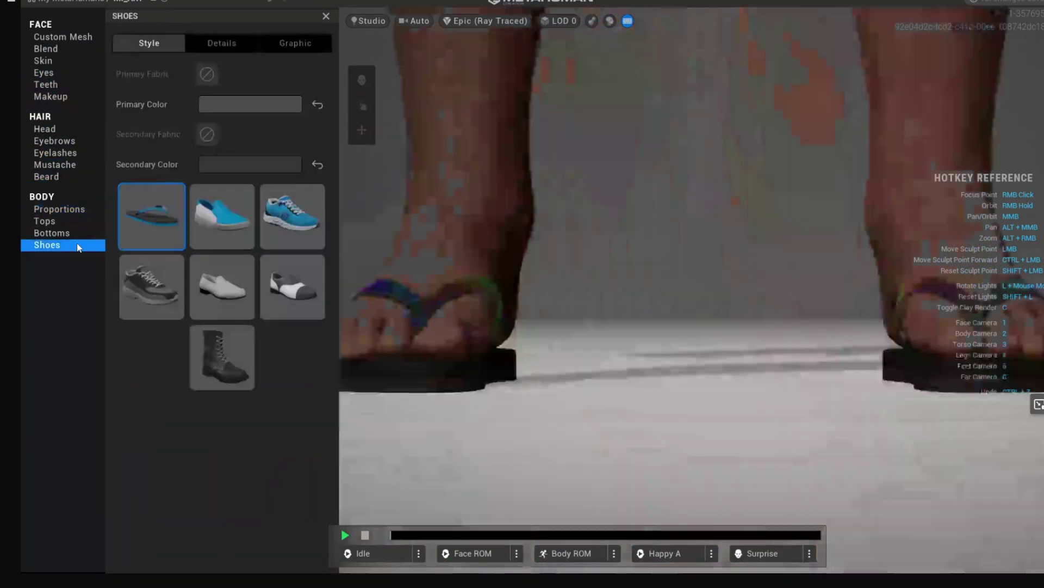
left_click(222, 357)
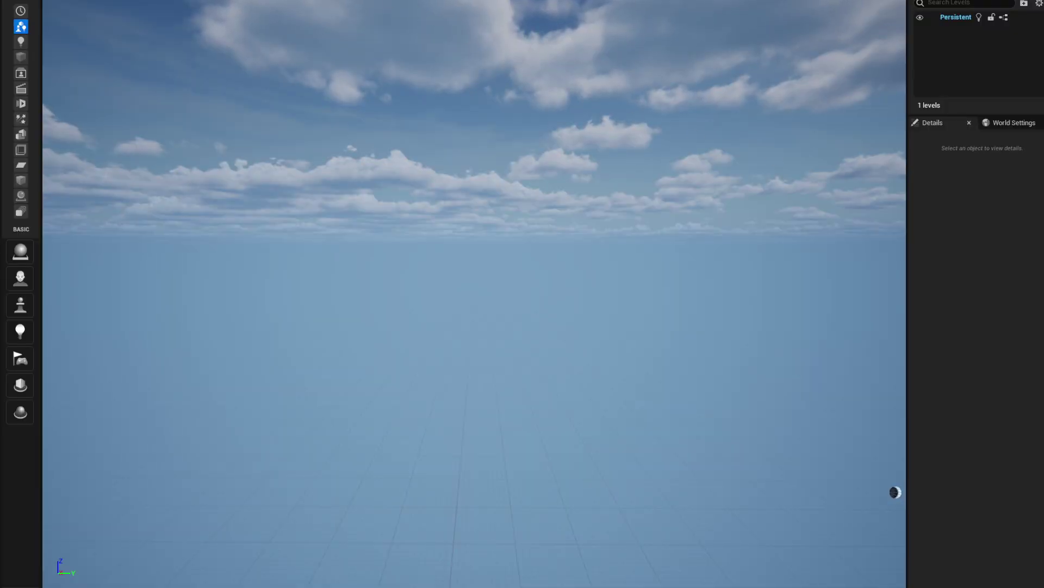
Step: Launch Quixel Bridge, download MI_Arri from My MetaHumans at Highest Quality, then close Bridge
left_click(157, 1)
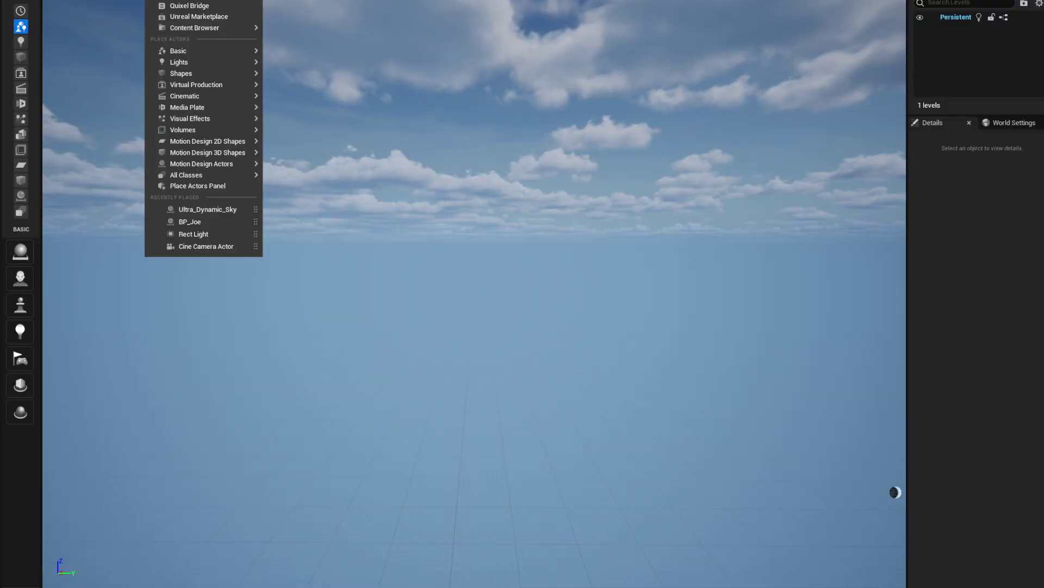
mouse_move(191, 26)
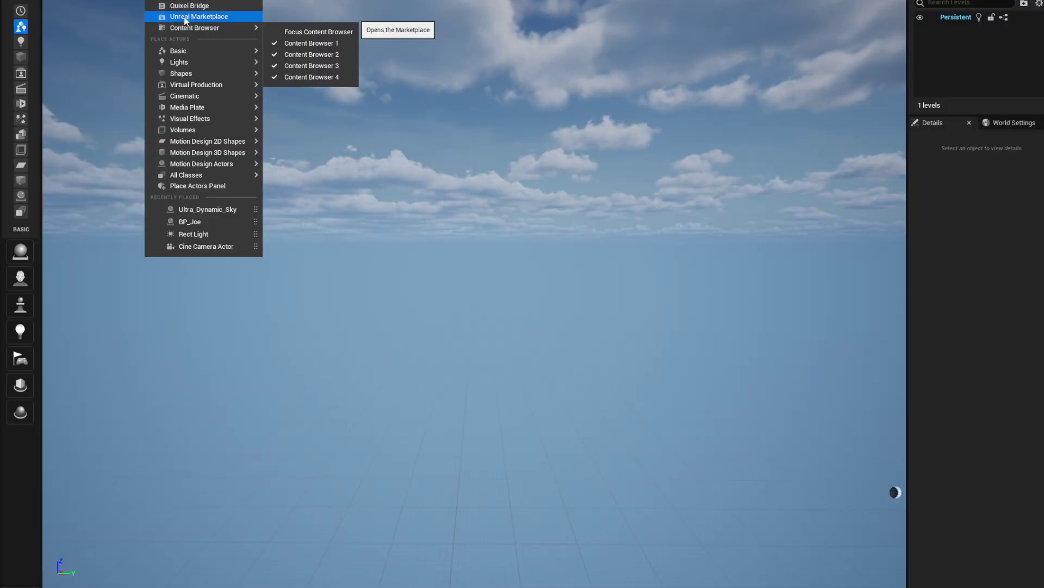
left_click(185, 6)
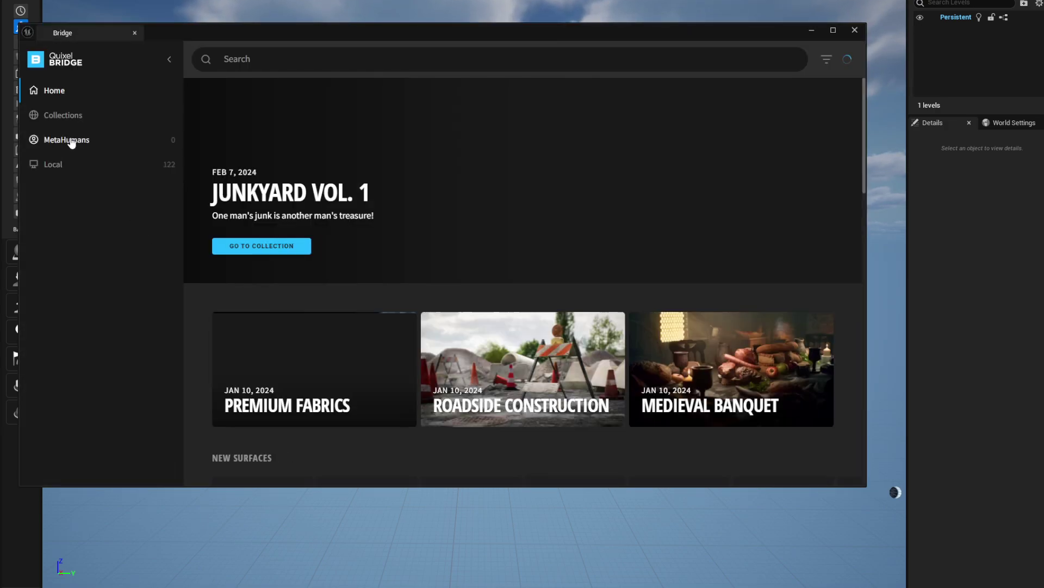
left_click(71, 142)
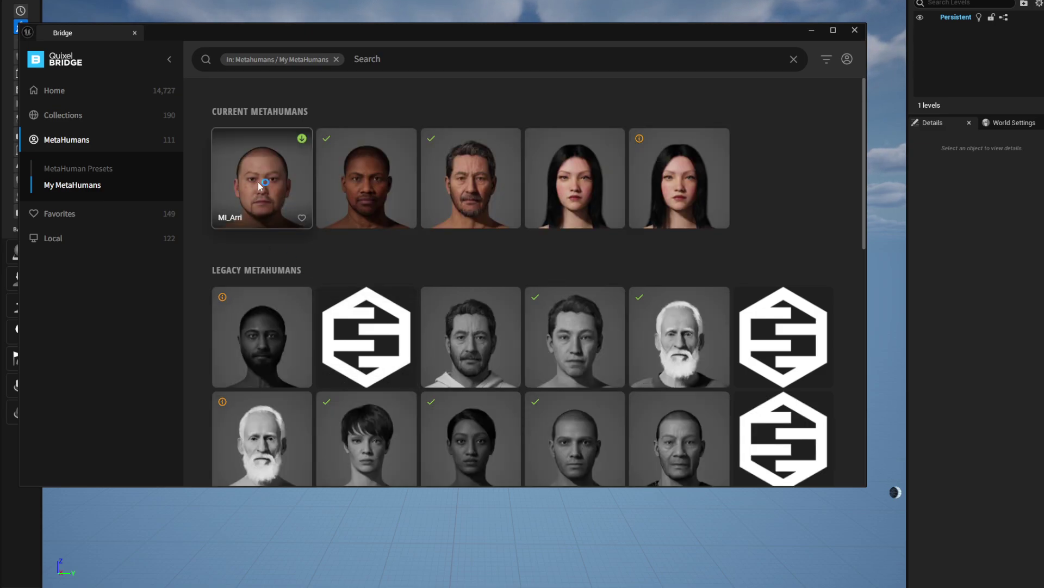
left_click(260, 187)
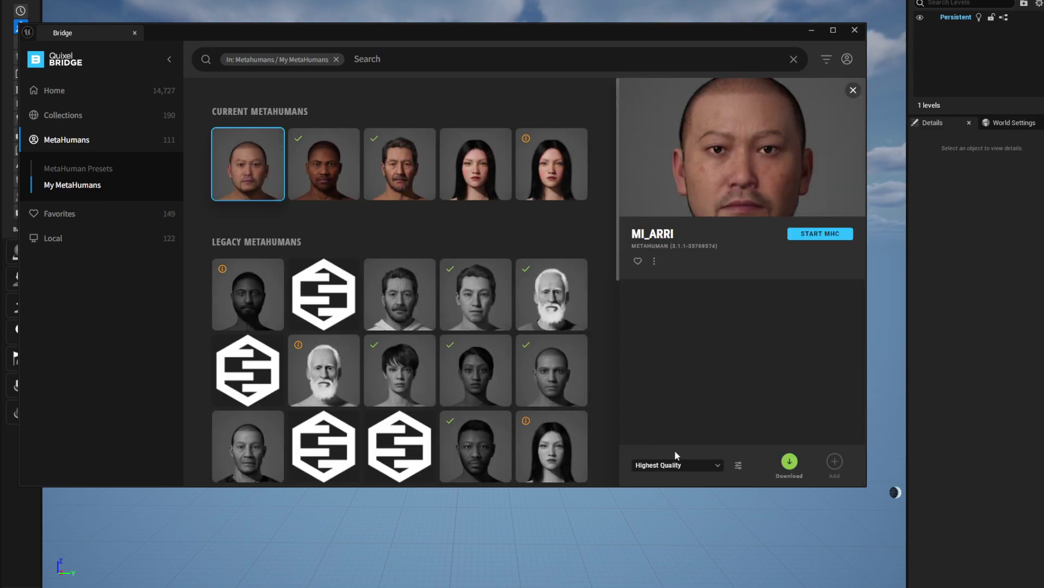
left_click(789, 462)
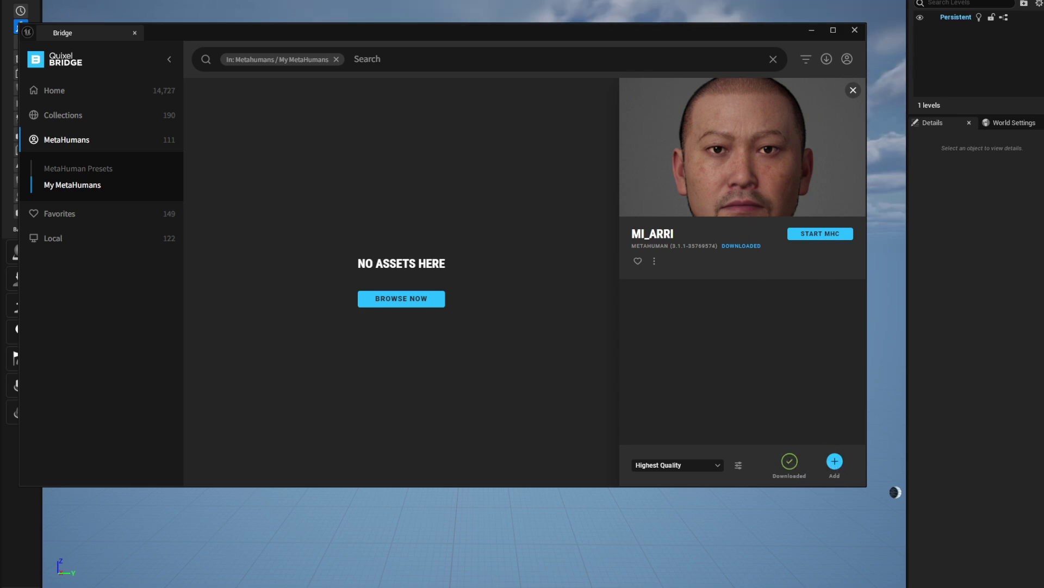
left_click(855, 30)
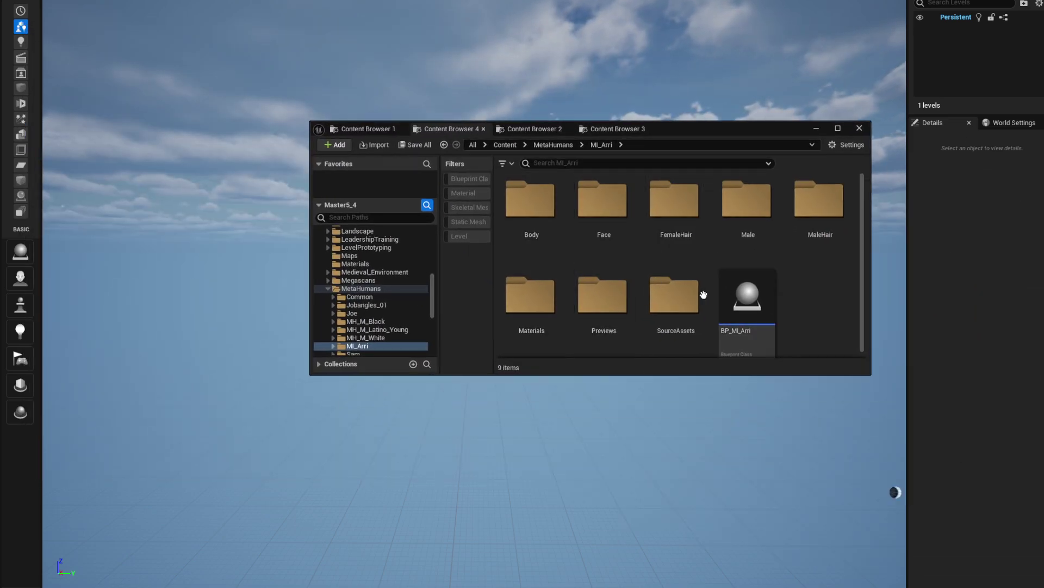
Step: Place BP_MI_Arri at the world origin, frame it, and shift Ultra_Dynamic_Sky's time of day to sunset
left_click(747, 305)
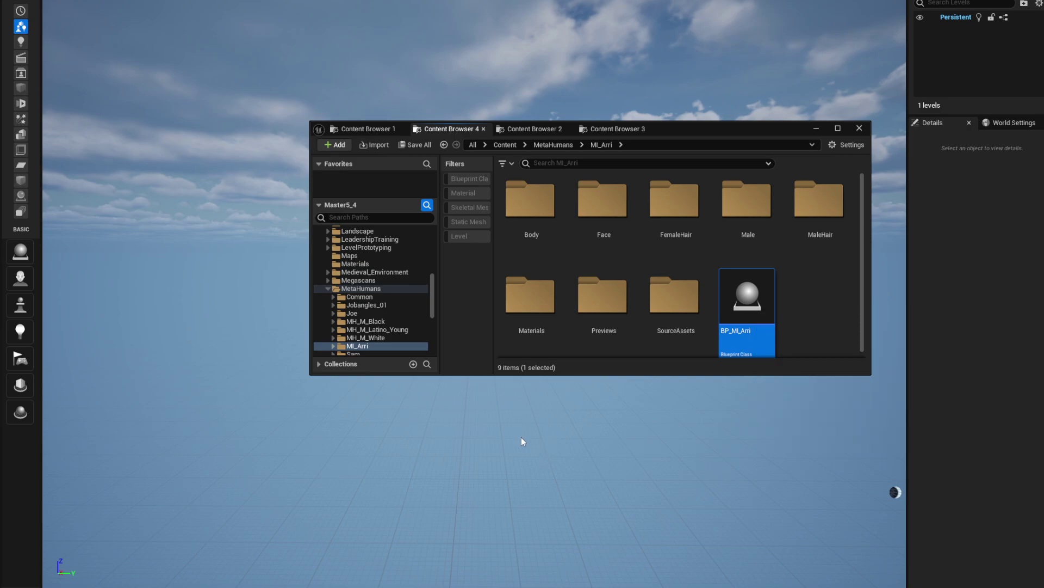
left_click_drag(747, 304, 539, 455)
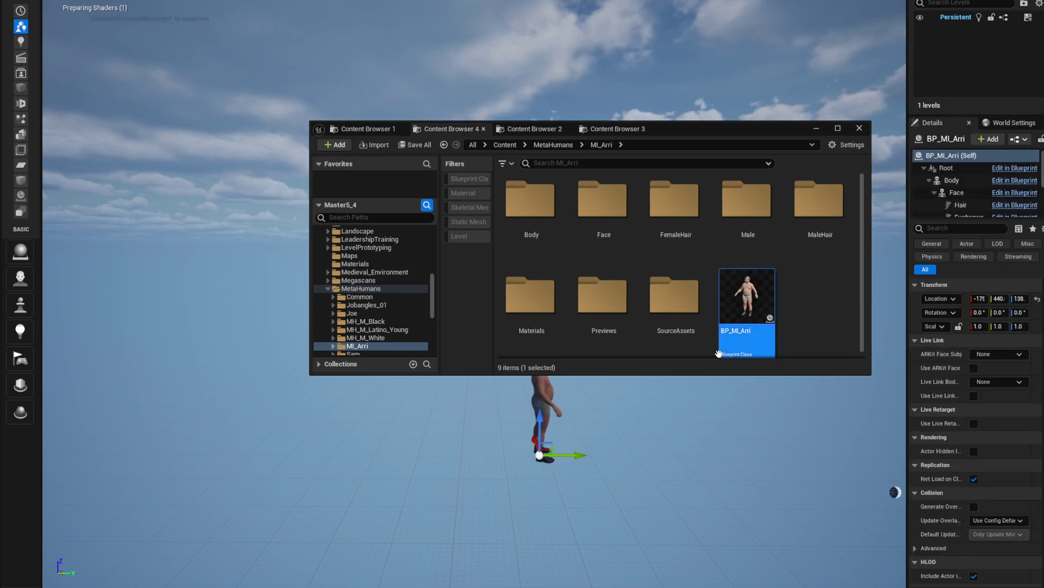
left_click(859, 128)
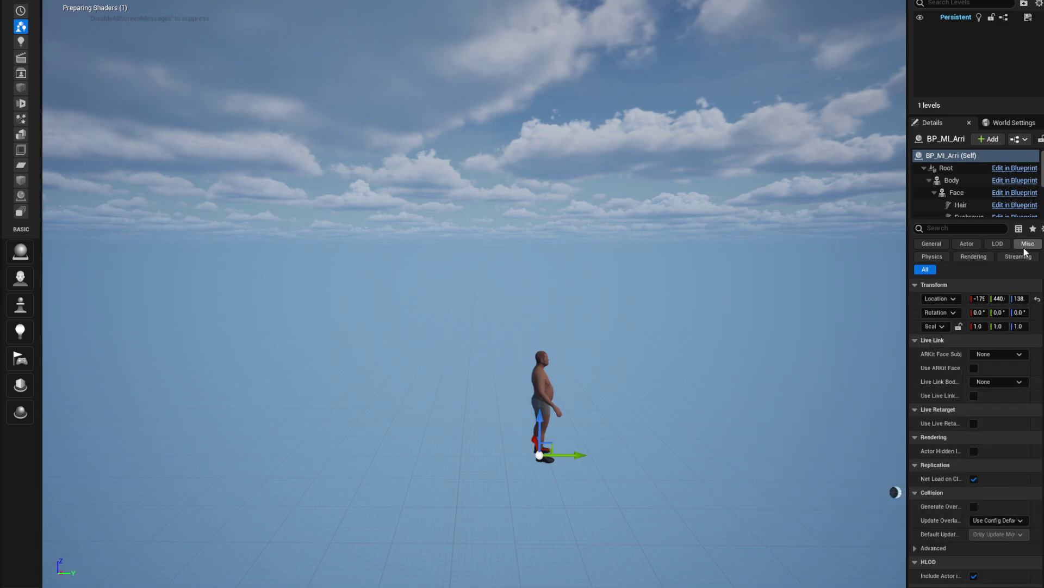
left_click(1037, 299)
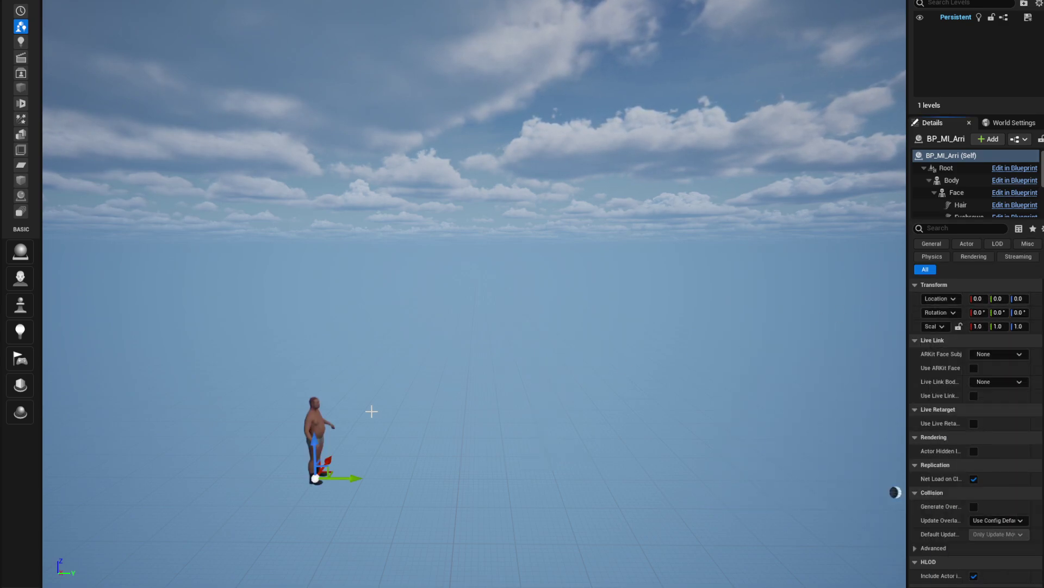
key("f")
right_click_drag(371, 411, 588, 378)
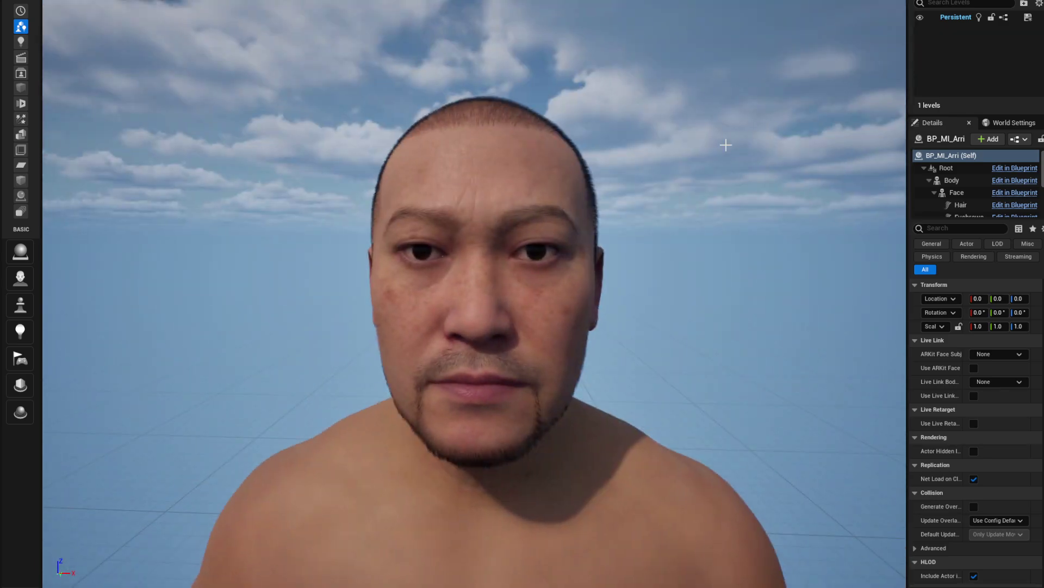
left_click_drag(990, 369, 1013, 369)
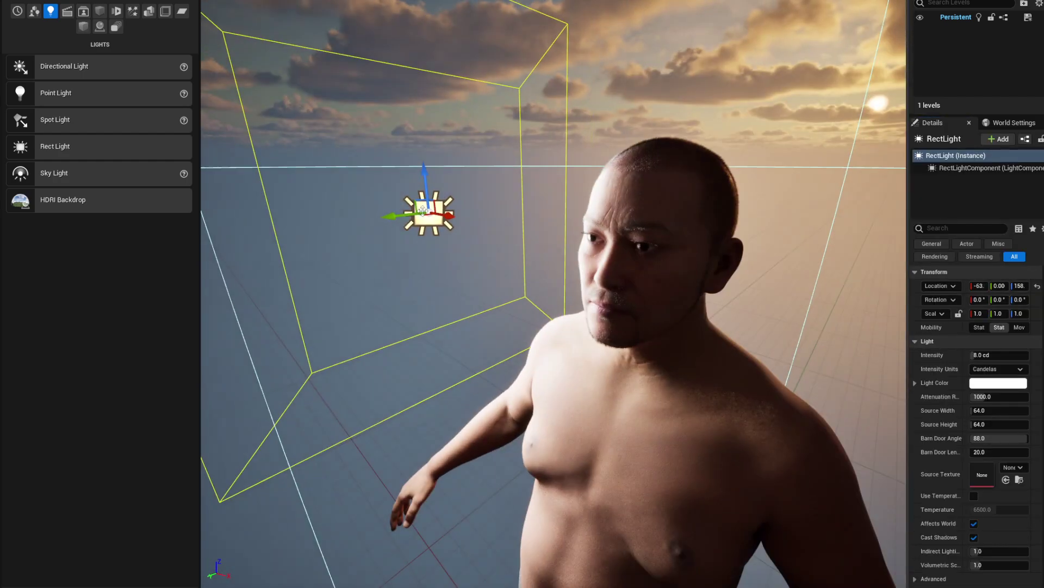
Step: Move one rect light to the left of the face and raise the other above it
left_click_drag(427, 210, 279, 217)
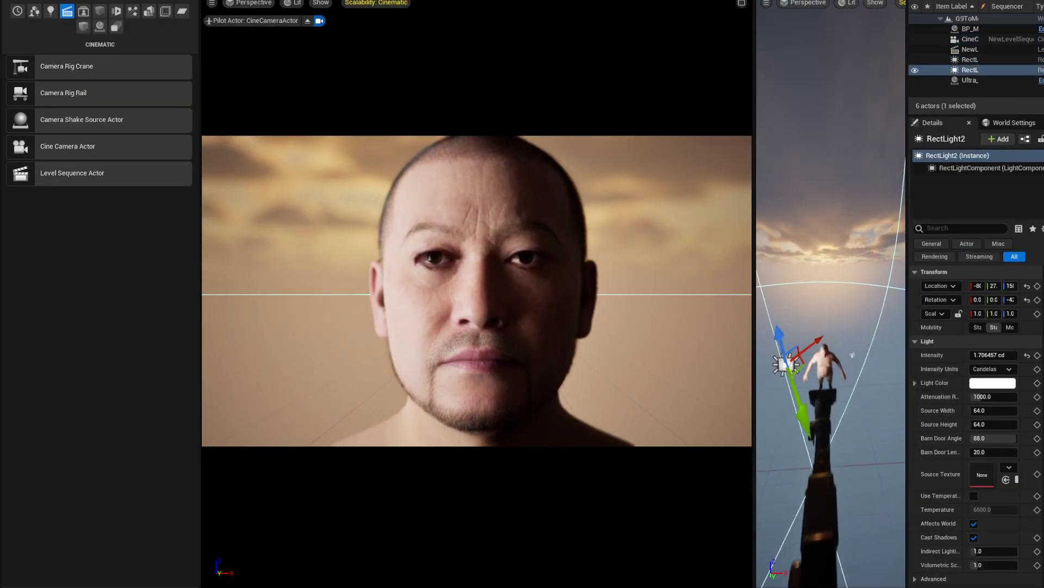
key("w")
key("F11")
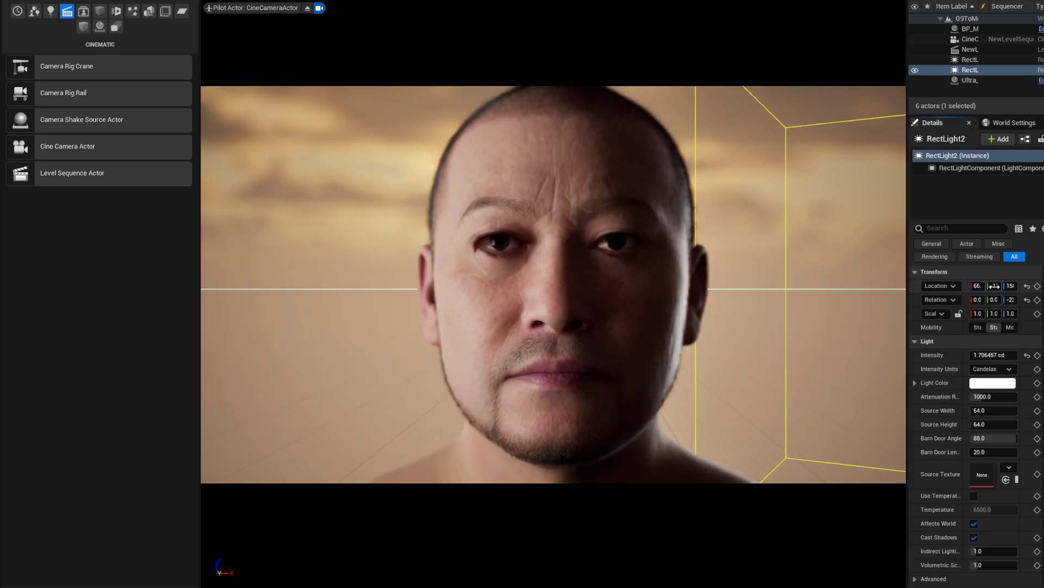
left_click(970, 59)
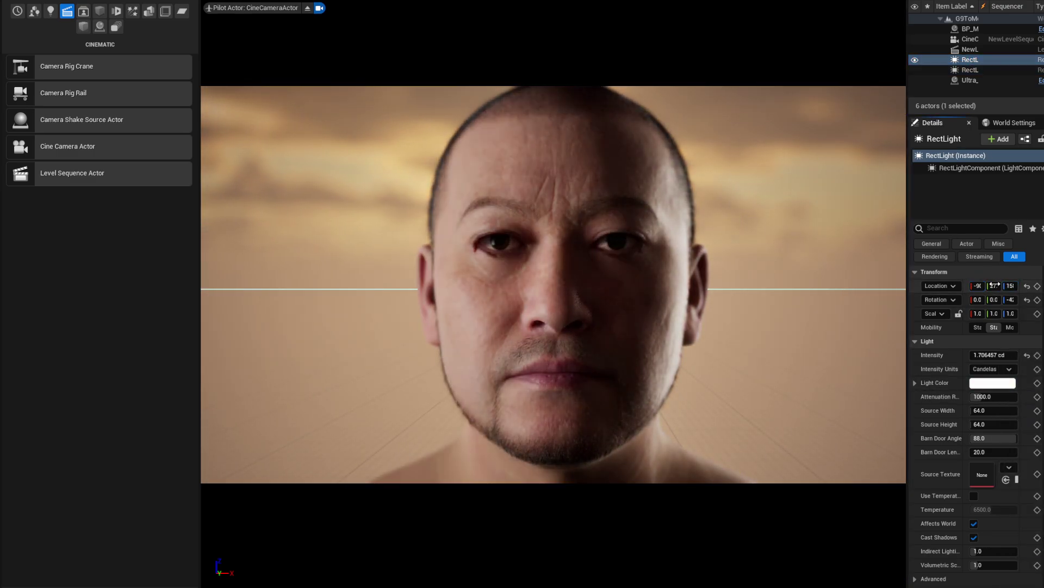
left_click_drag(1010, 285, 1026, 285)
Step: Filter the MetaHuman's details for shadow settings
scroll(652, 296, "up", 5)
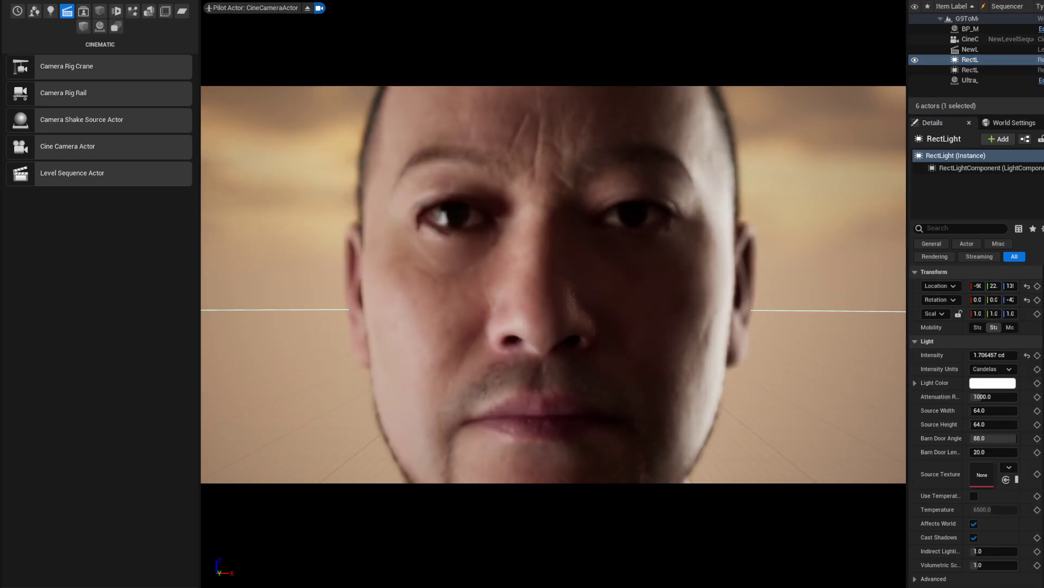
left_click(430, 241)
left_click(959, 229)
type("shadow")
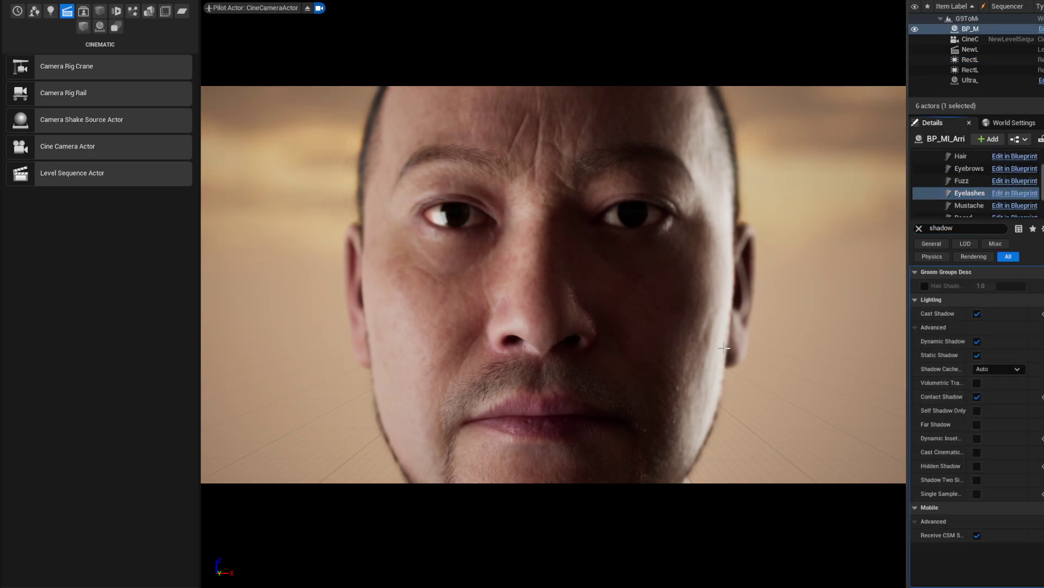
Step: Add a point light to the scene and raise its height, then select Ultra_Dynamic_Sky
left_click_drag(923, 356, 868, 349)
left_click_drag(1010, 285, 1018, 286)
left_click(675, 537)
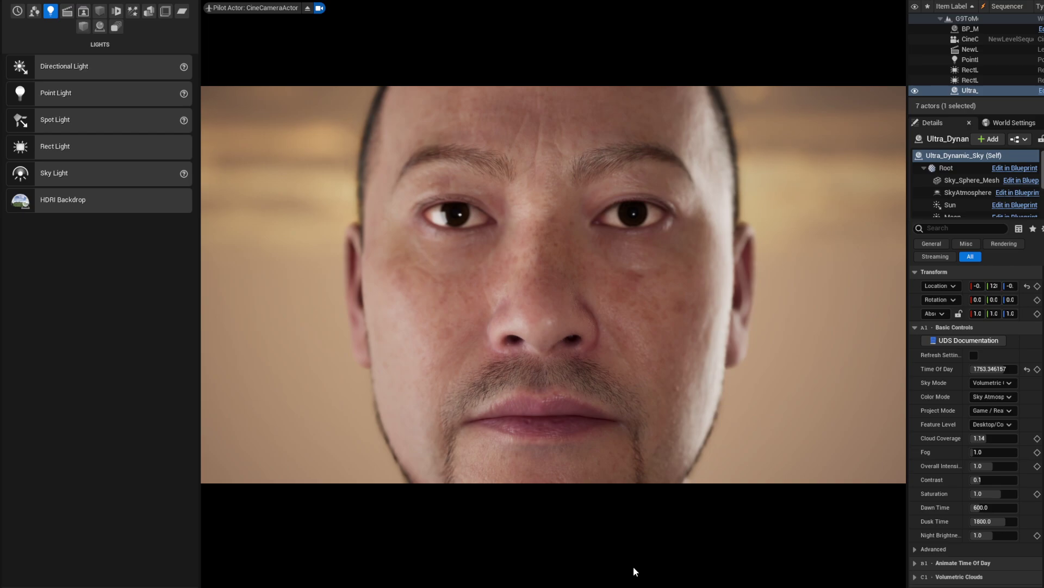
scroll(634, 570, "down", 5)
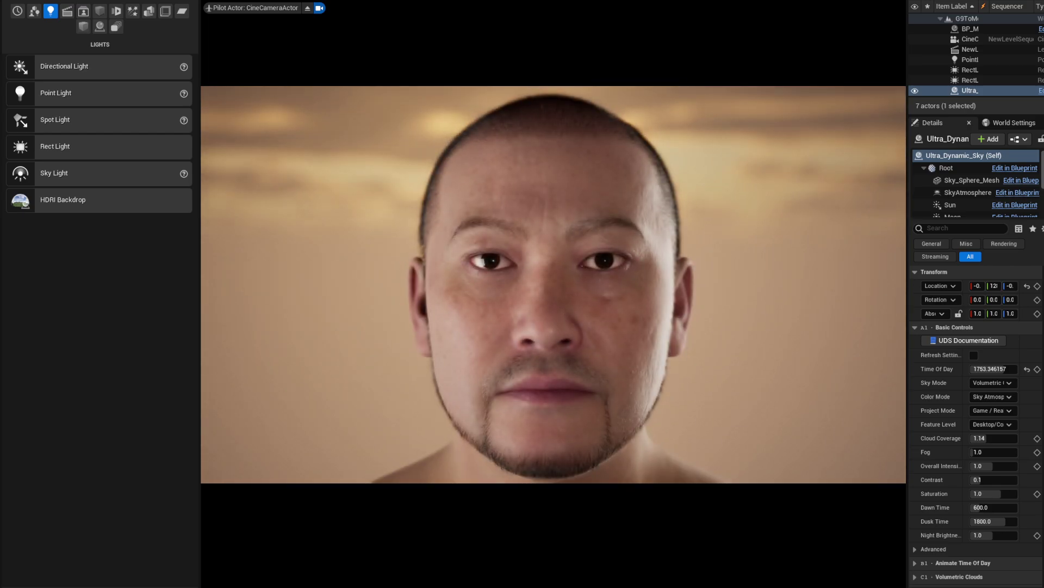